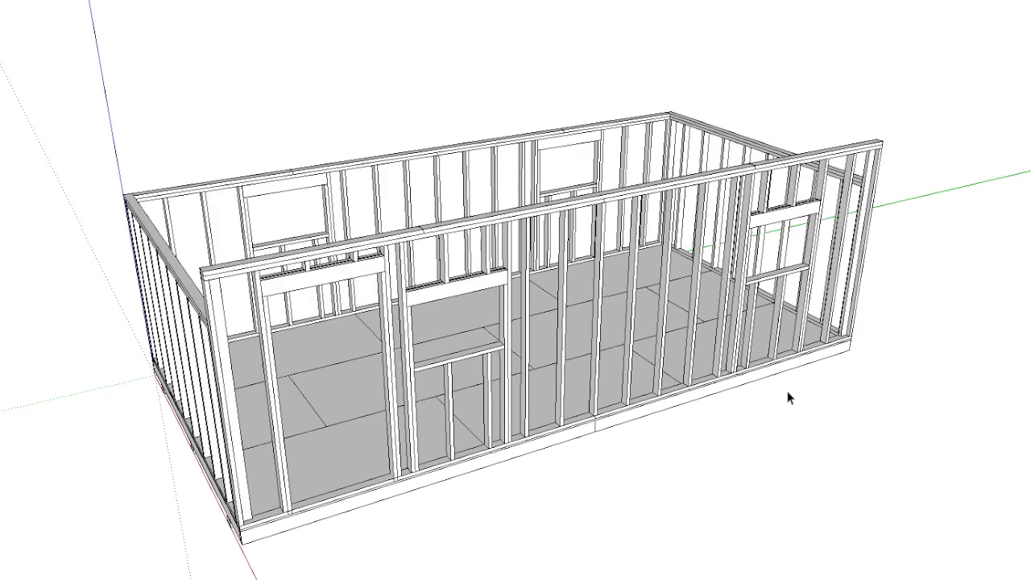
- Examine the tall front wall's studs and top plates, and select the header above the window beside the door opening for a closer look
middle_drag(727, 389, 685, 389)
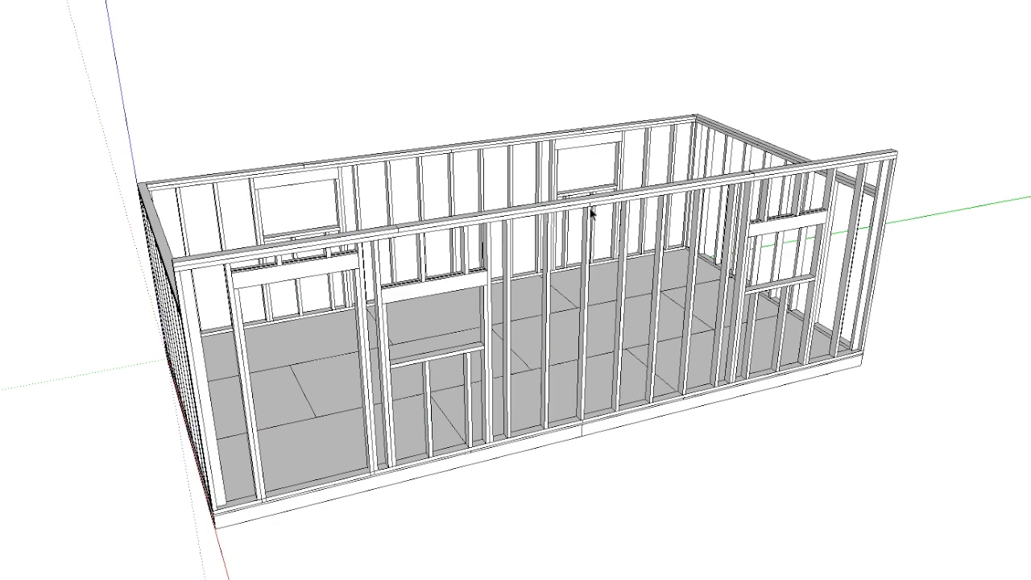
scroll(590, 208, up, 4)
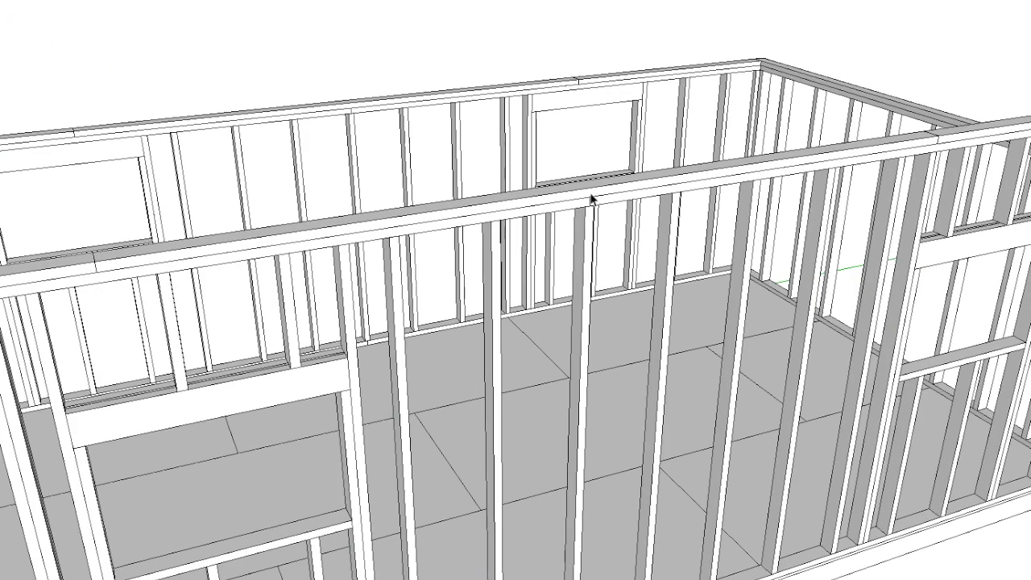
scroll(590, 207, down, 3)
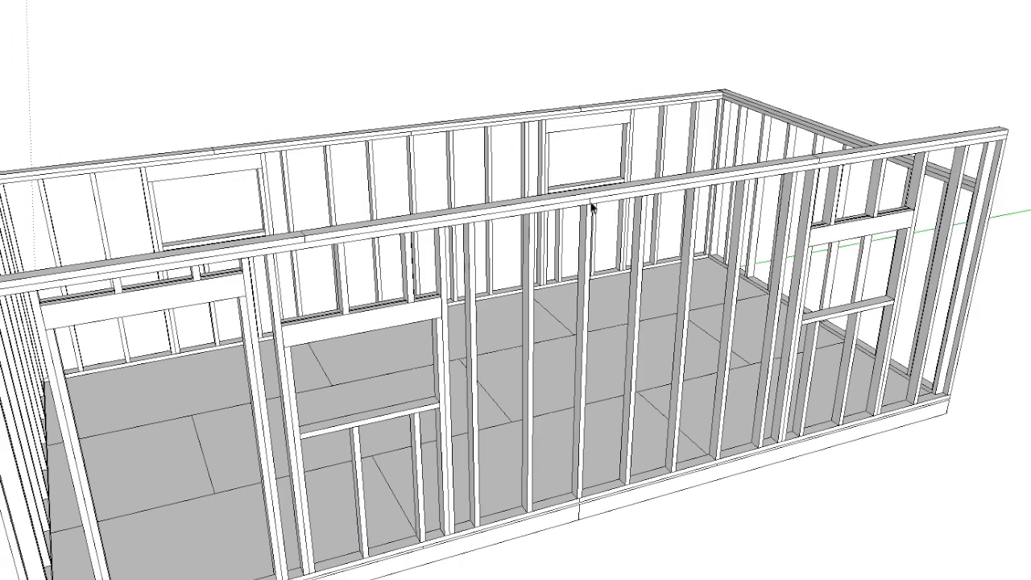
scroll(591, 208, down, 1)
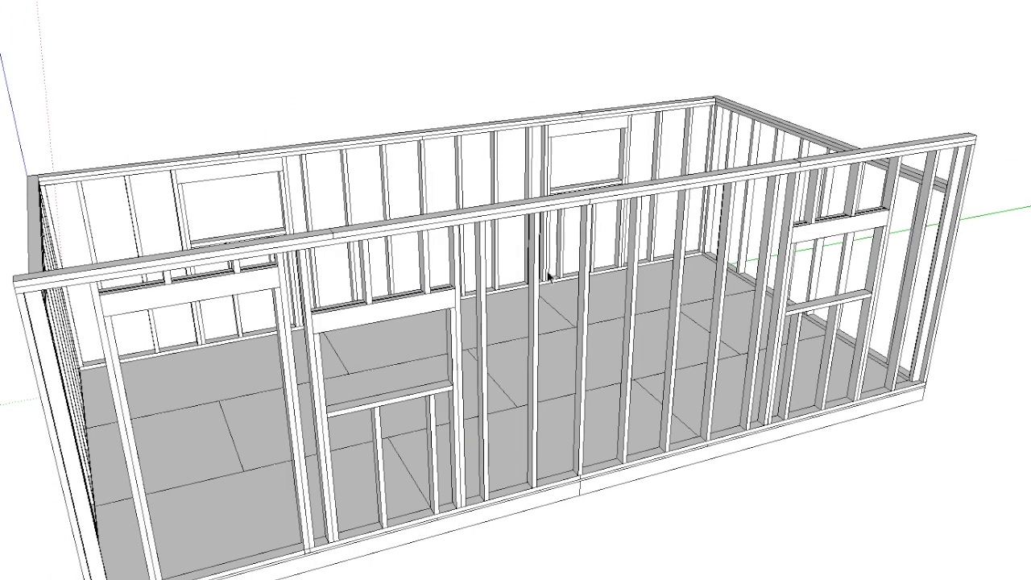
scroll(531, 294, down, 1)
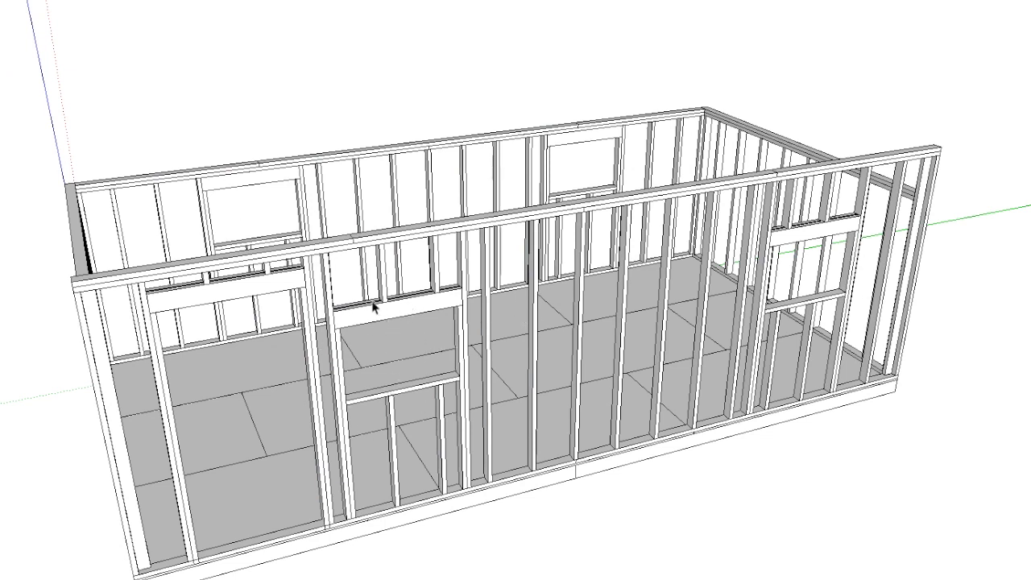
middle_drag(372, 319, 370, 357)
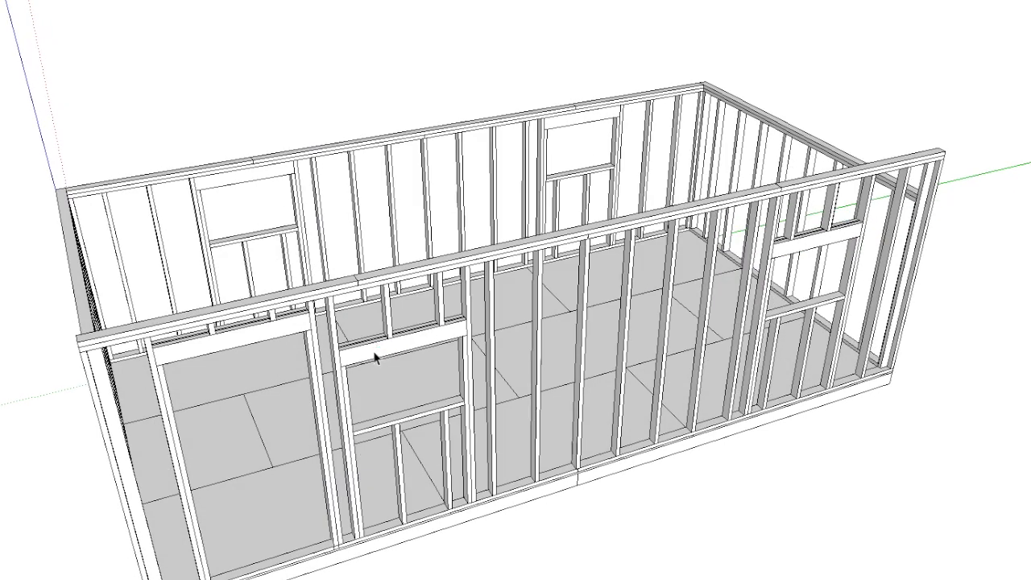
click(369, 358)
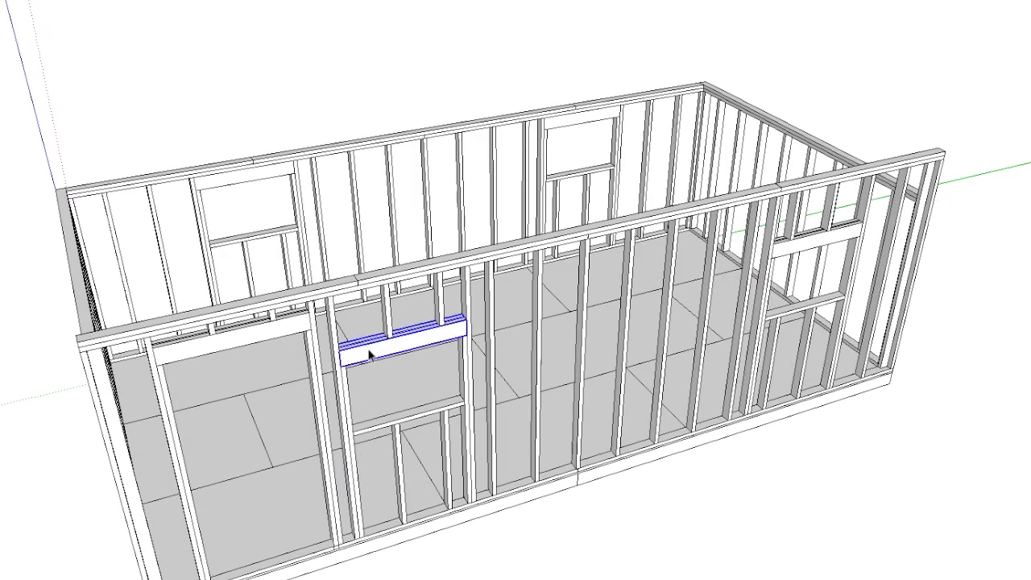
scroll(369, 358, up, 6)
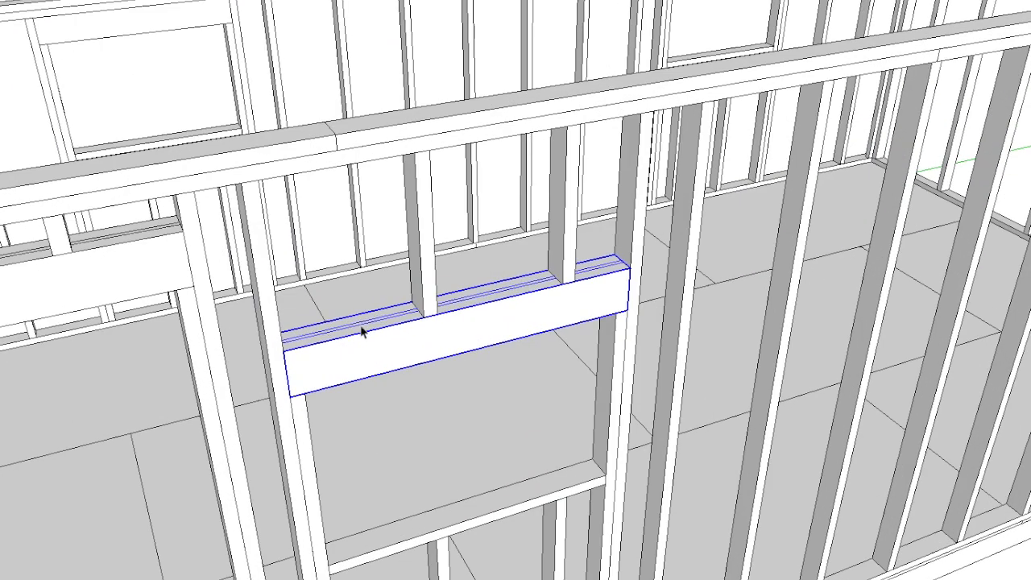
scroll(366, 330, down, 6)
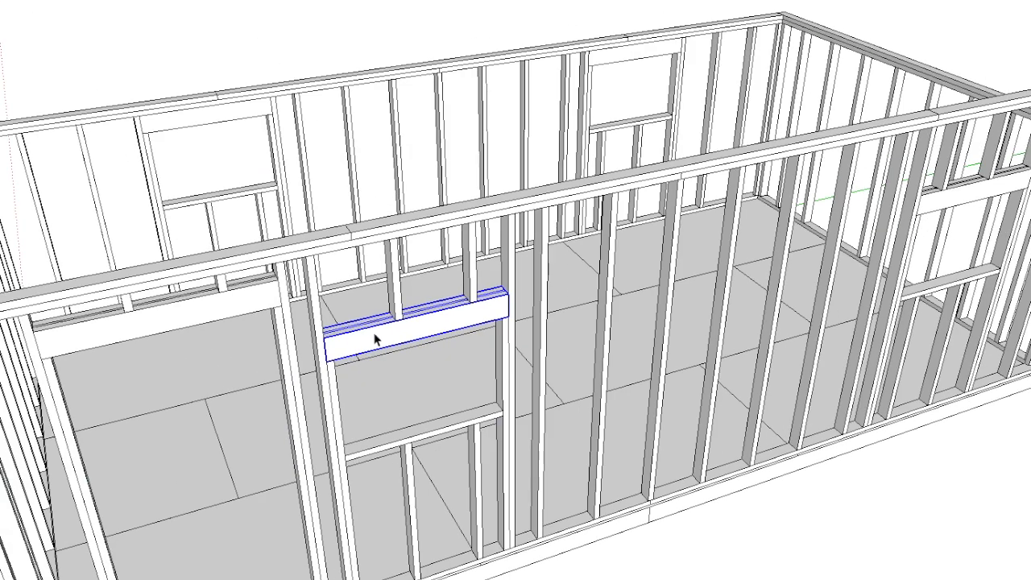
- Pick out the cripple stud above the front window, the rear window's header and the door header to inspect them
click(393, 295)
middle_drag(400, 339, 384, 290)
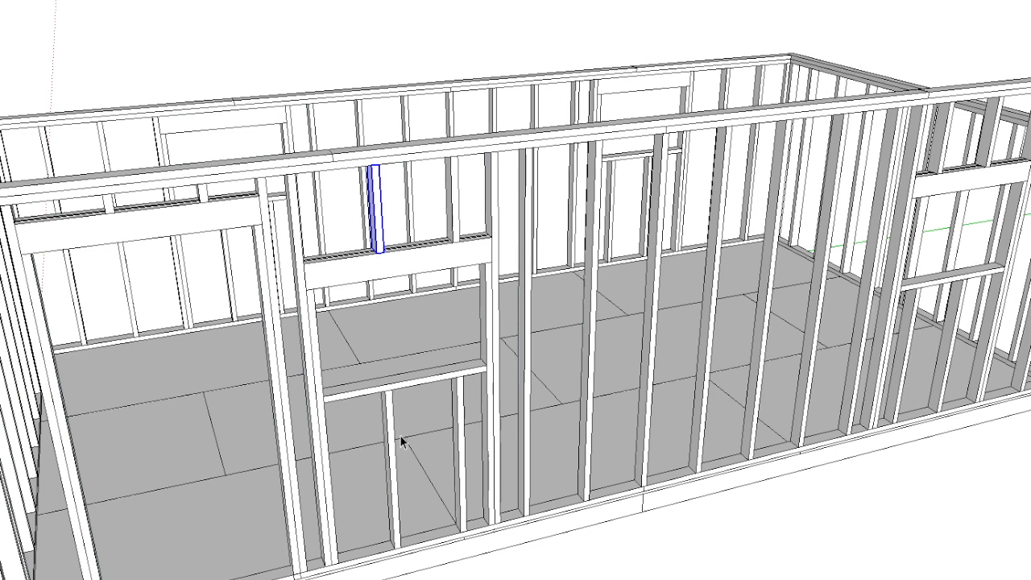
click(245, 123)
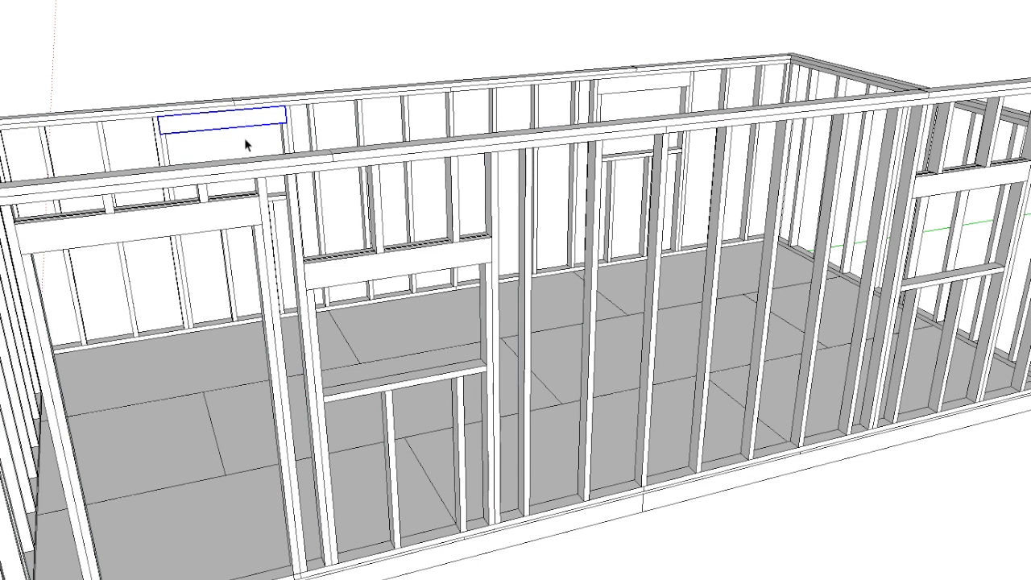
click(171, 229)
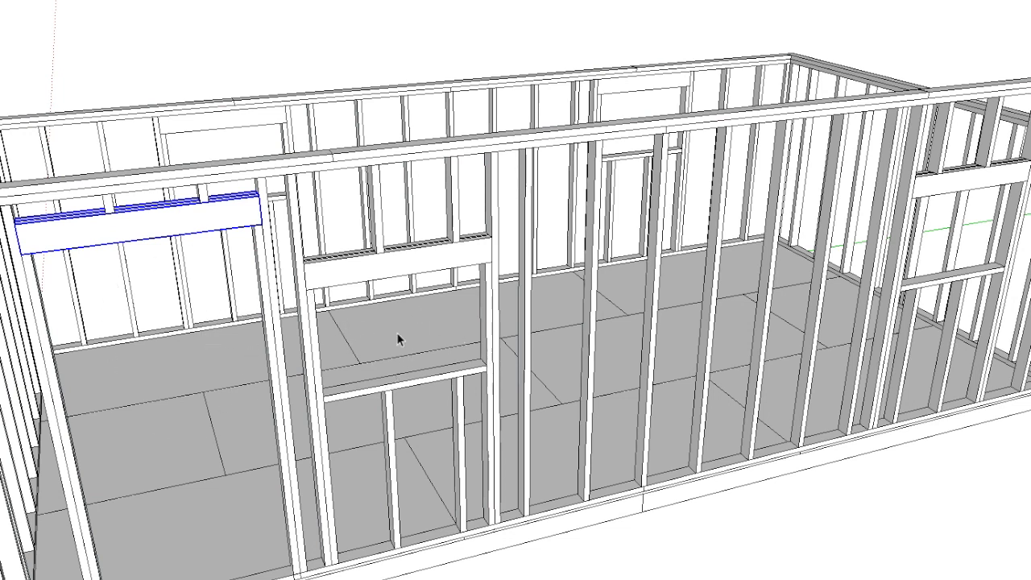
- Examine the end wall's framing and how its top plates meet the low rear wall and the tall front wall
scroll(403, 340, down, 2)
middle_drag(412, 339, 487, 380)
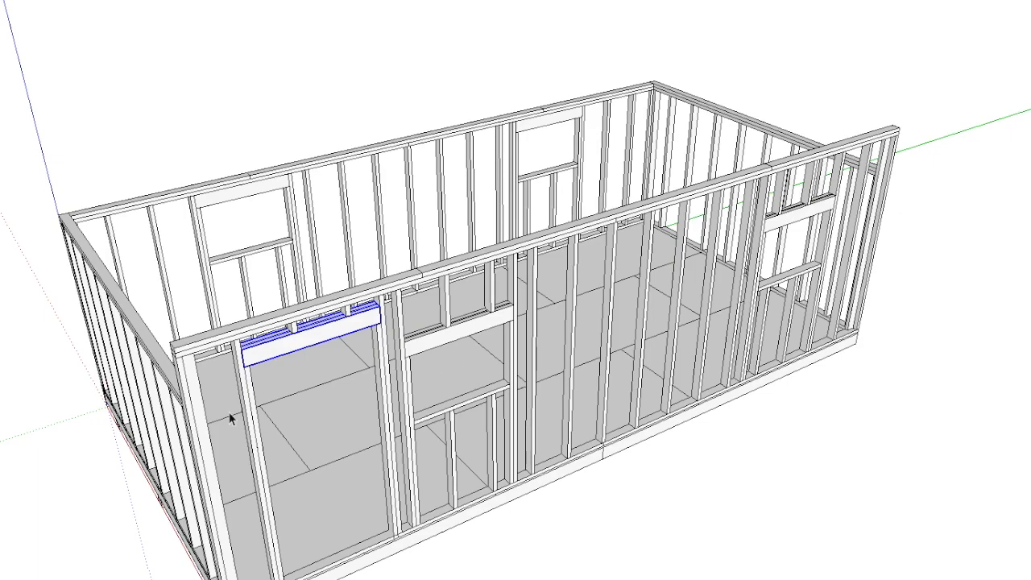
mouse_move(229, 409)
middle_down()
mouse_move(421, 408)
mouse_move(414, 373)
mouse_move(450, 408)
middle_up()
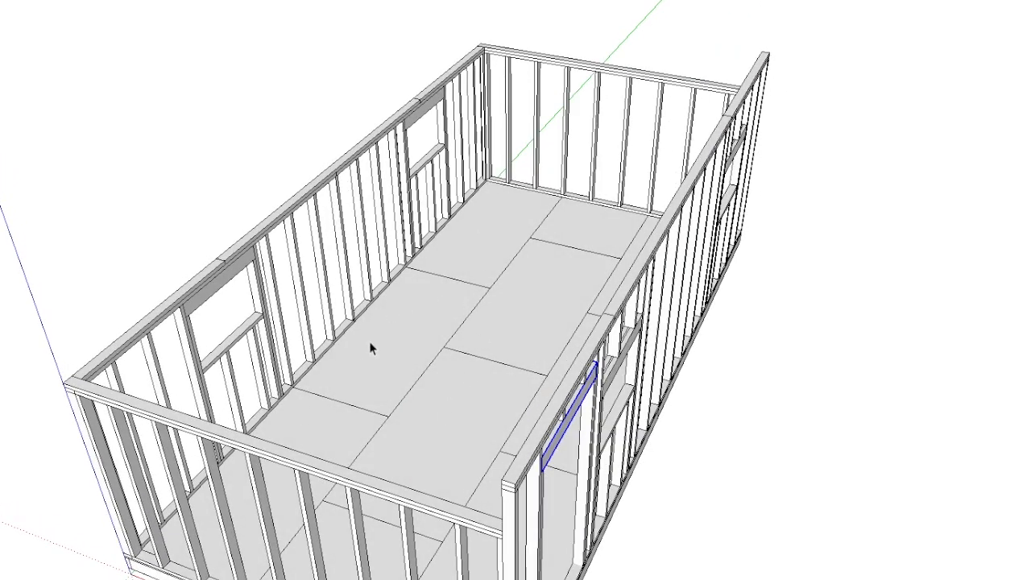
mouse_move(301, 456)
middle_down()
mouse_move(325, 373)
mouse_move(362, 384)
mouse_move(383, 373)
middle_up()
middle_drag(478, 361, 528, 278)
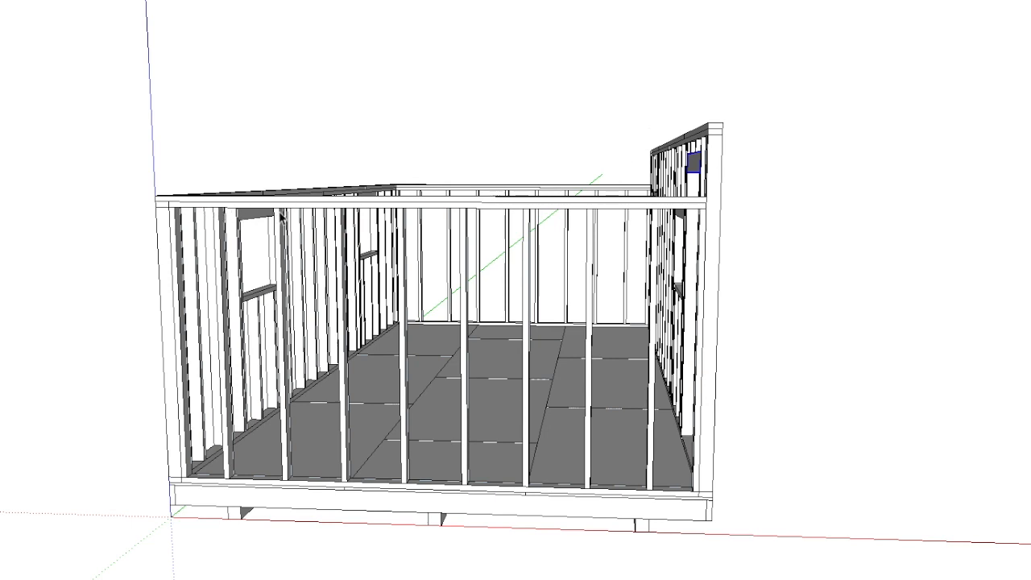
middle_drag(298, 202, 295, 233)
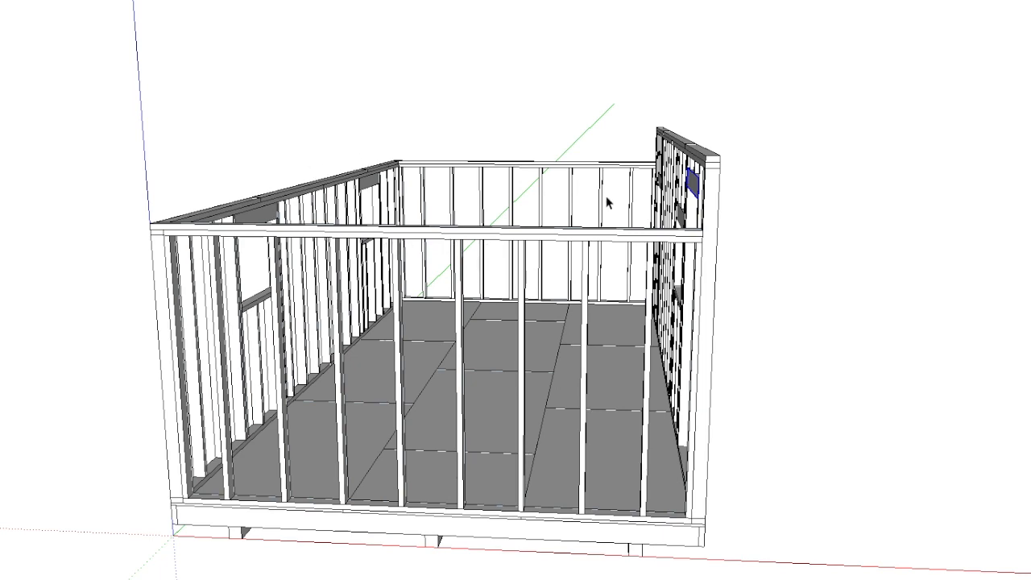
middle_drag(337, 308, 294, 326)
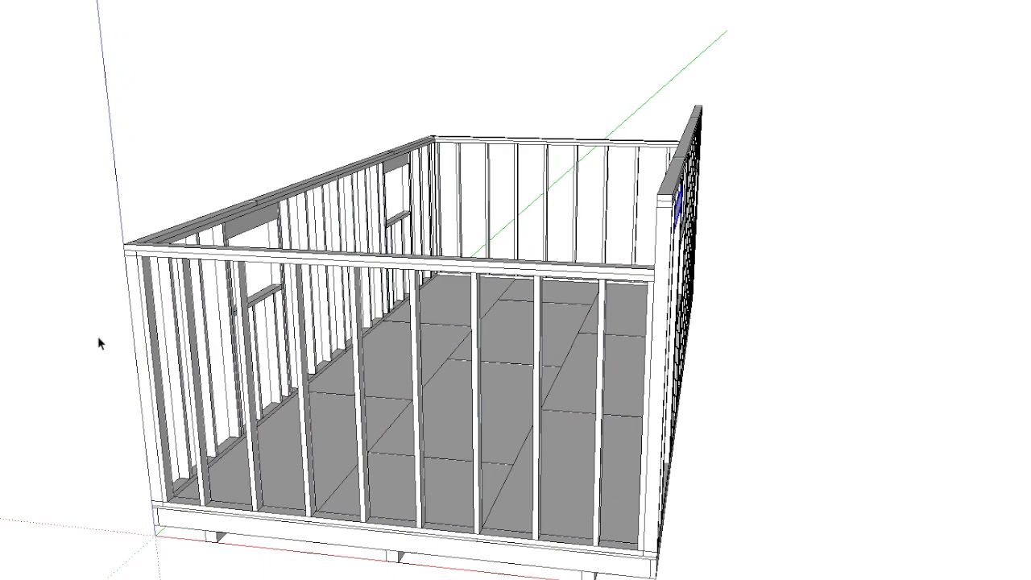
- Inspect the rear wall's window framing and select the corner stud where the rear wall meets the end wall
mouse_move(157, 360)
middle_down()
mouse_move(278, 322)
mouse_move(273, 386)
mouse_move(258, 379)
mouse_move(379, 375)
middle_up()
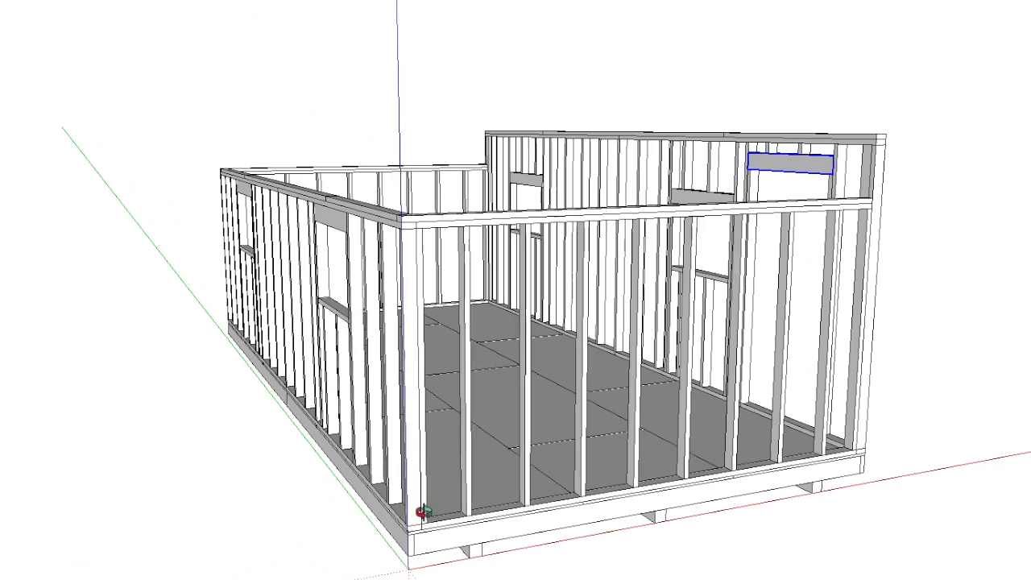
middle_drag(419, 513, 459, 495)
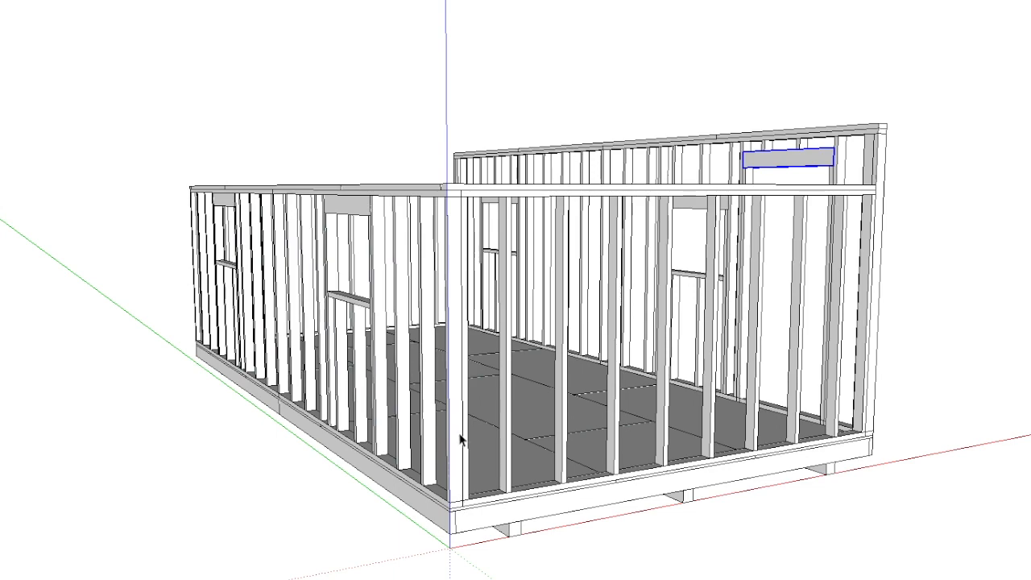
middle_drag(453, 453, 778, 474)
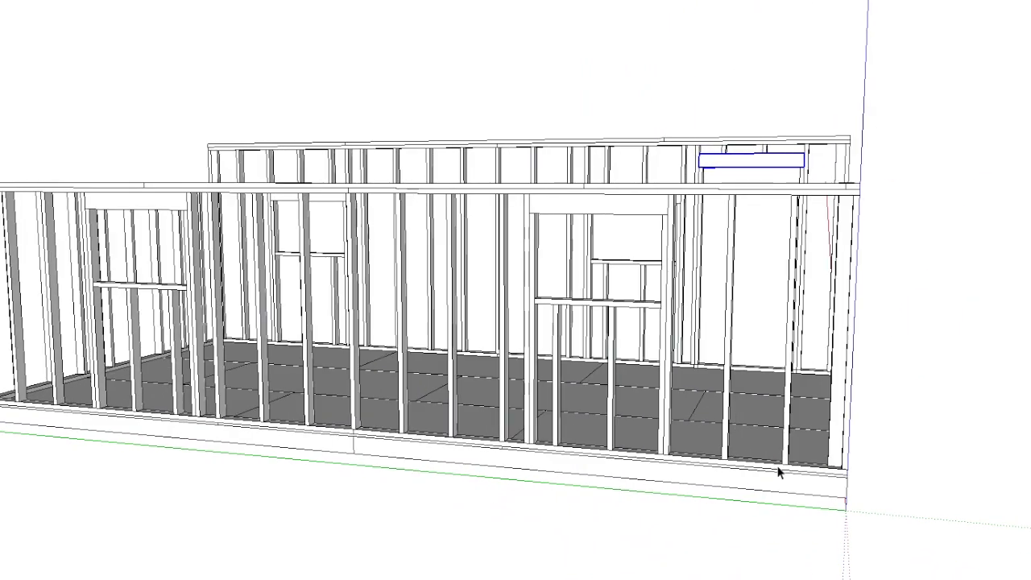
click(835, 451)
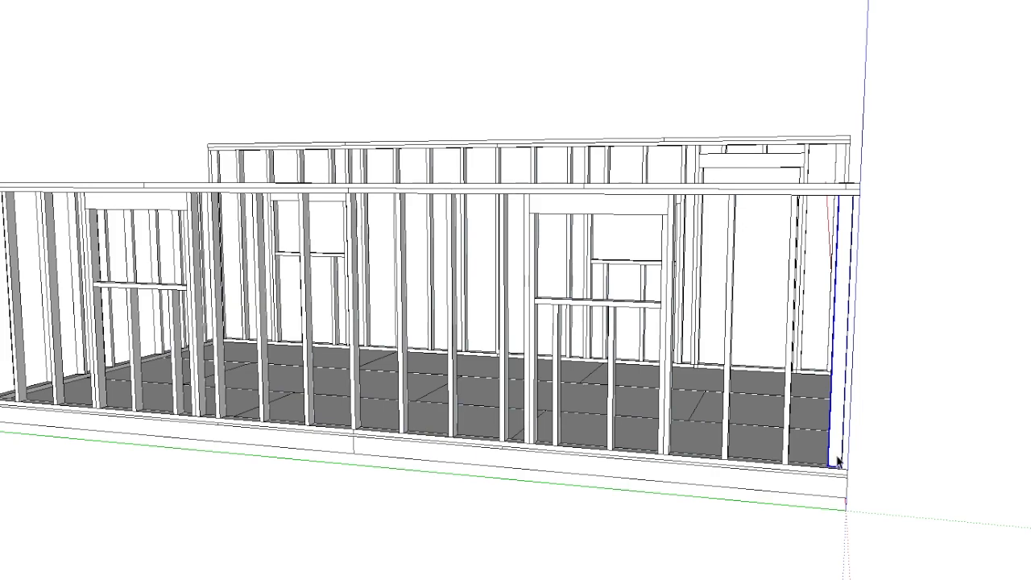
middle_drag(837, 461, 566, 420)
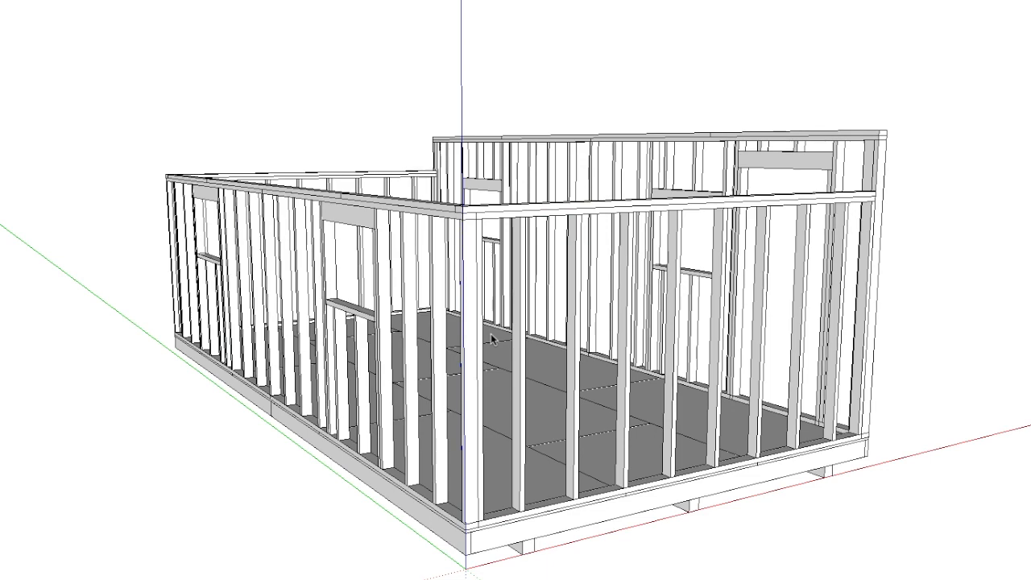
- Inspect the front wall's door trimmer stud, the cripple above the door header and the cripple below the window sill, selecting each
mouse_move(478, 345)
middle_down()
mouse_move(495, 368)
mouse_move(685, 314)
mouse_move(555, 314)
mouse_move(610, 272)
mouse_move(462, 315)
mouse_move(627, 280)
mouse_move(387, 271)
mouse_move(295, 281)
mouse_move(387, 295)
mouse_move(518, 291)
middle_up()
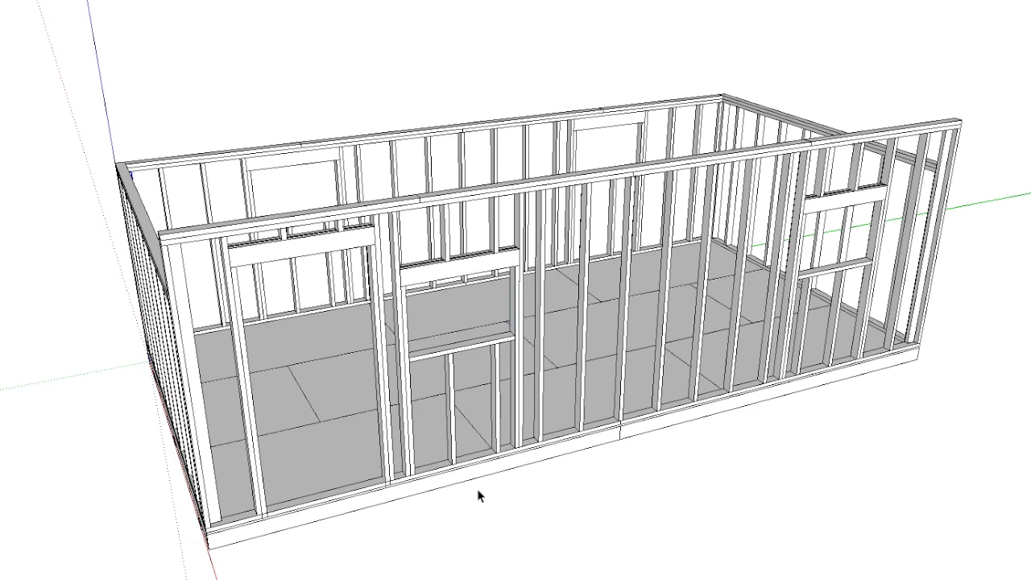
click(241, 314)
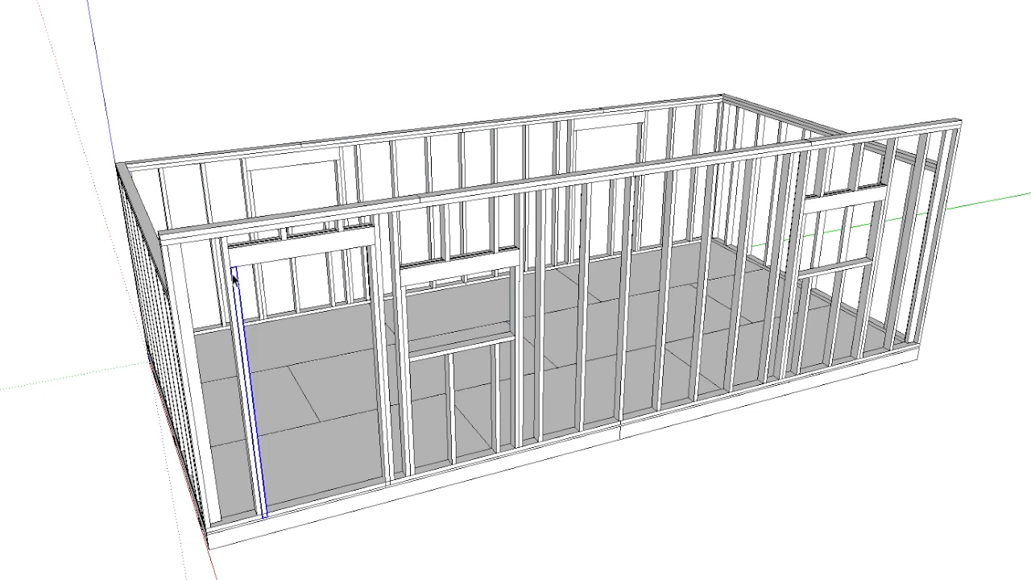
click(286, 239)
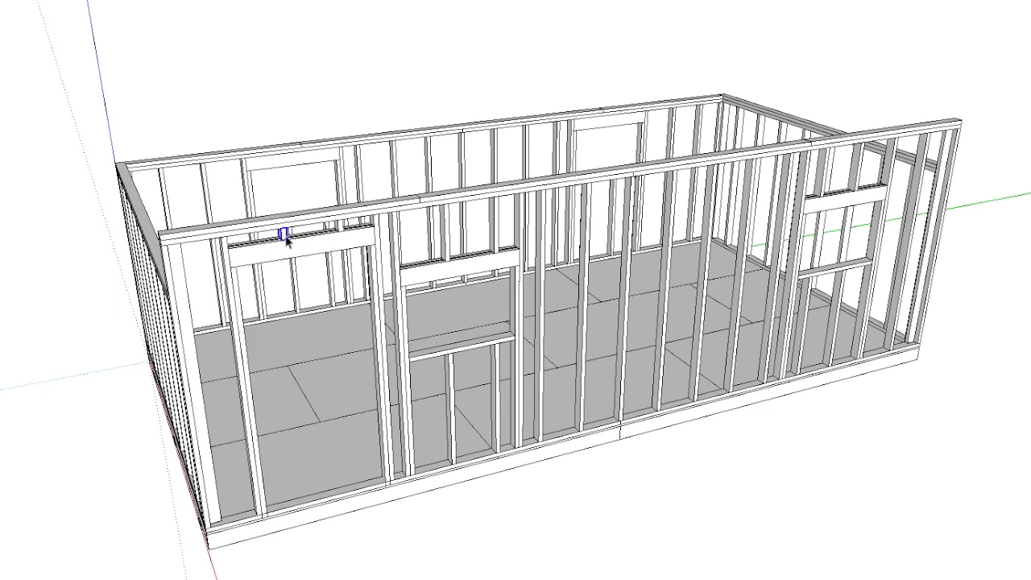
click(452, 405)
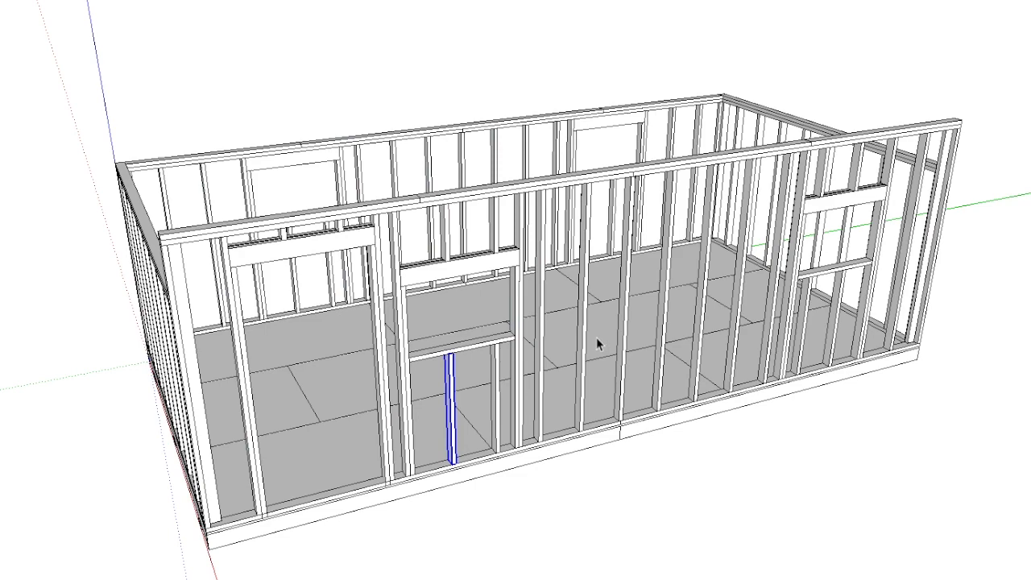
middle_drag(635, 327, 613, 319)
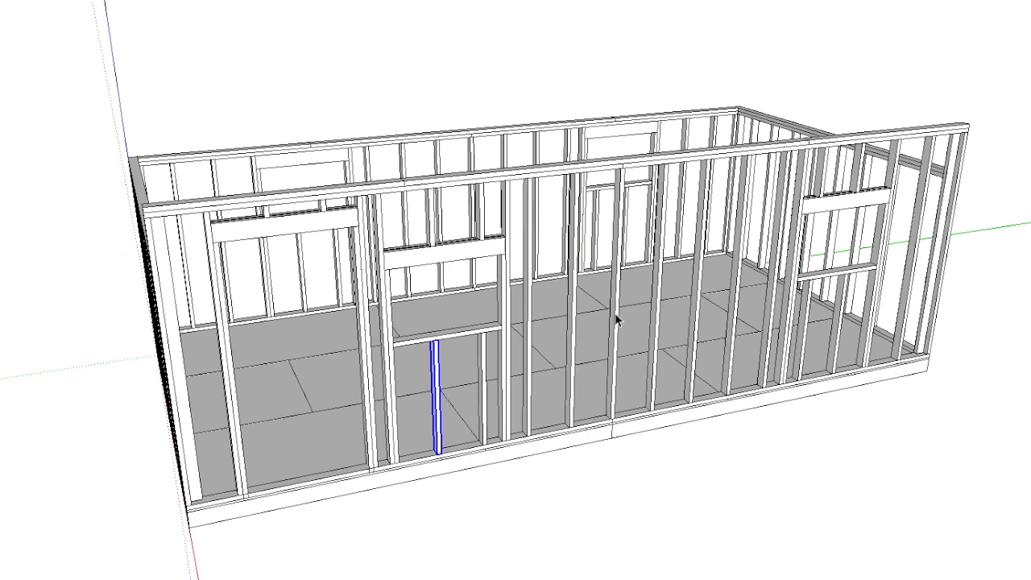
middle_drag(623, 308, 208, 342)
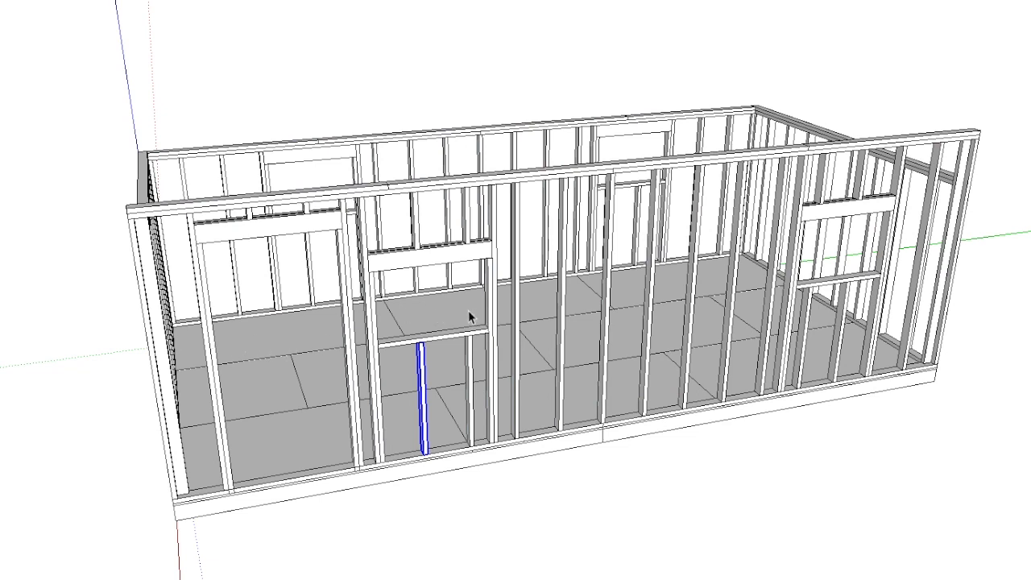
click(485, 494)
- Examine the layout of the sheathing panels covering the front wall and the end wall
mouse_move(540, 375)
middle_down()
mouse_move(527, 410)
mouse_move(568, 413)
middle_up()
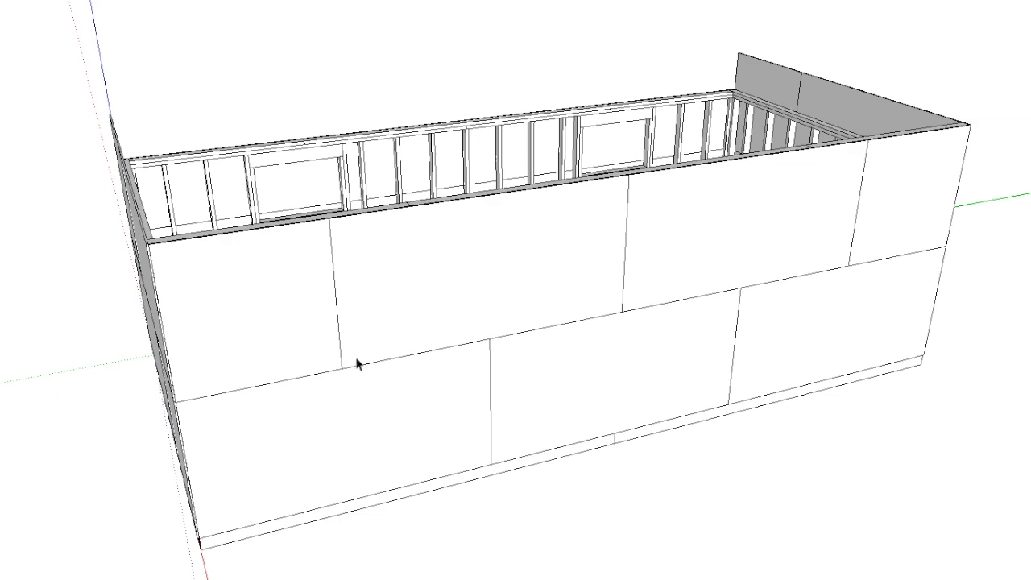
middle_drag(365, 361, 561, 329)
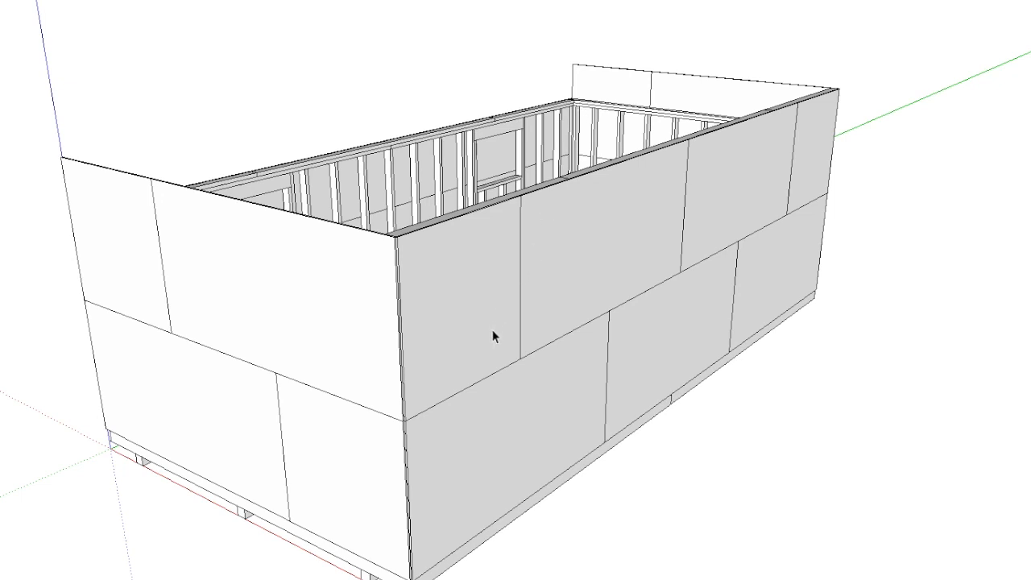
middle_drag(492, 333, 386, 336)
middle_drag(506, 317, 433, 337)
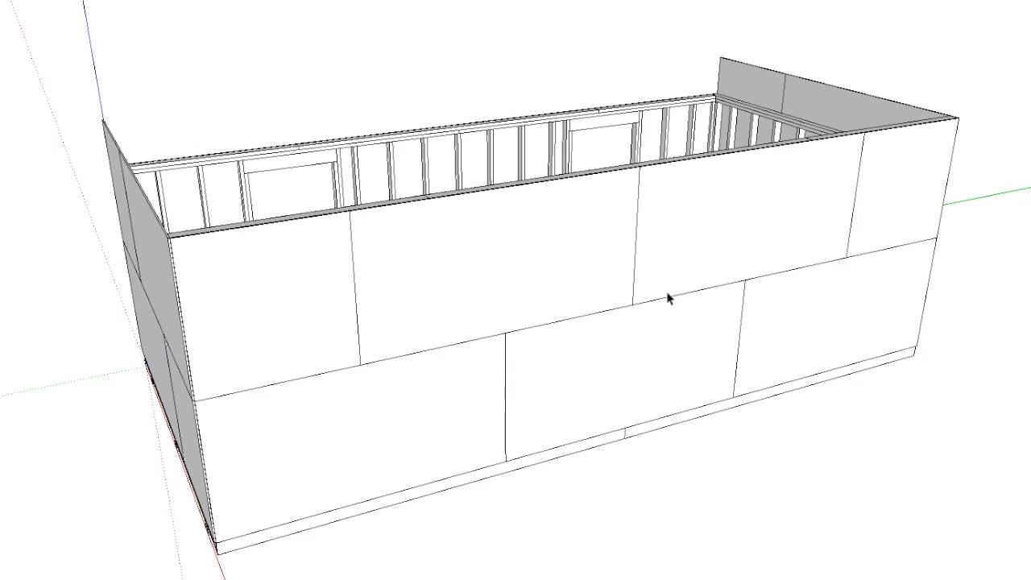
middle_drag(442, 308, 508, 310)
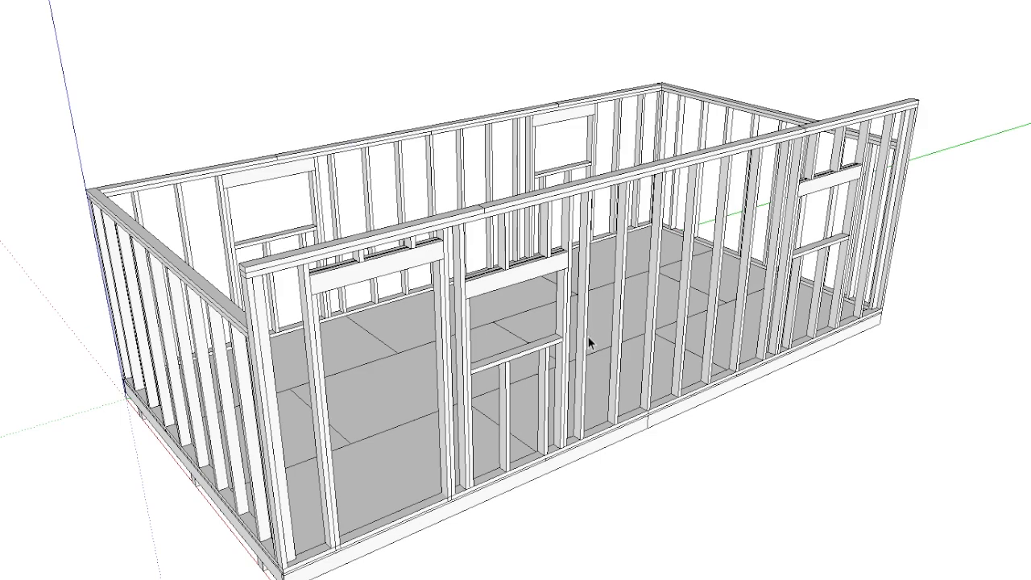
- Examine the sloped roof framing over the walls, including the rafters, blocking and overhangs
middle_drag(203, 312, 276, 329)
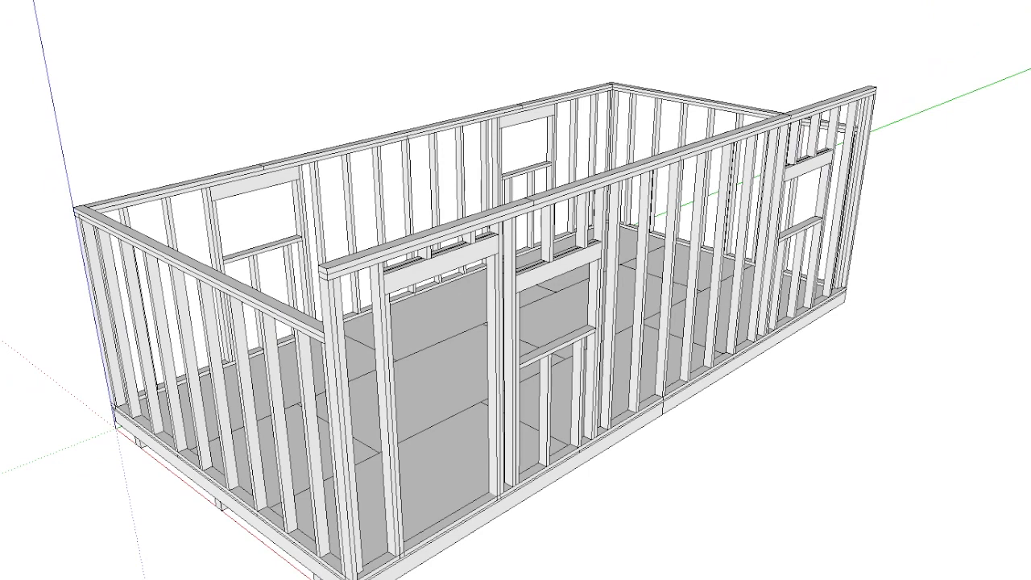
middle_drag(600, 287, 701, 392)
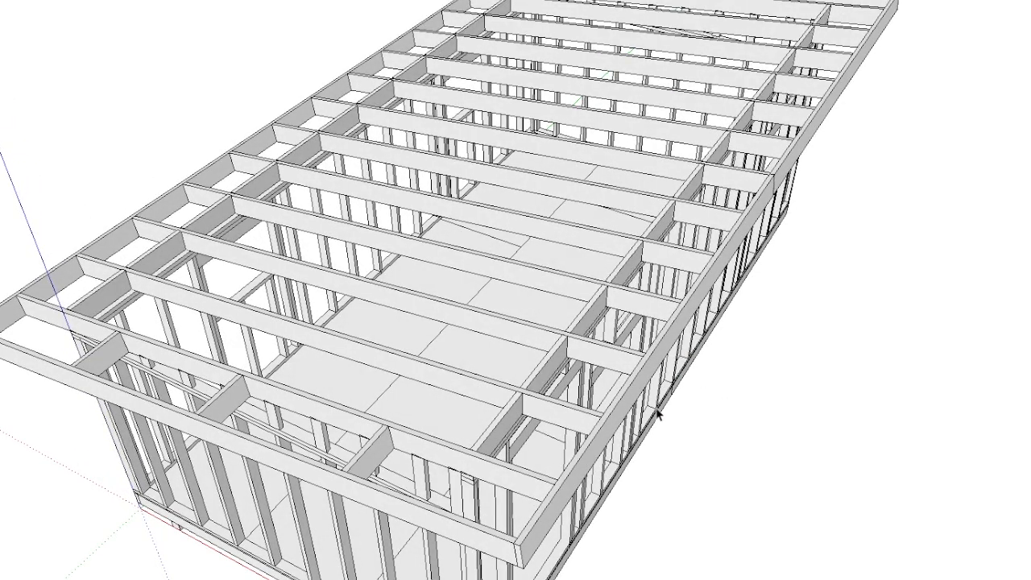
middle_drag(338, 366, 499, 232)
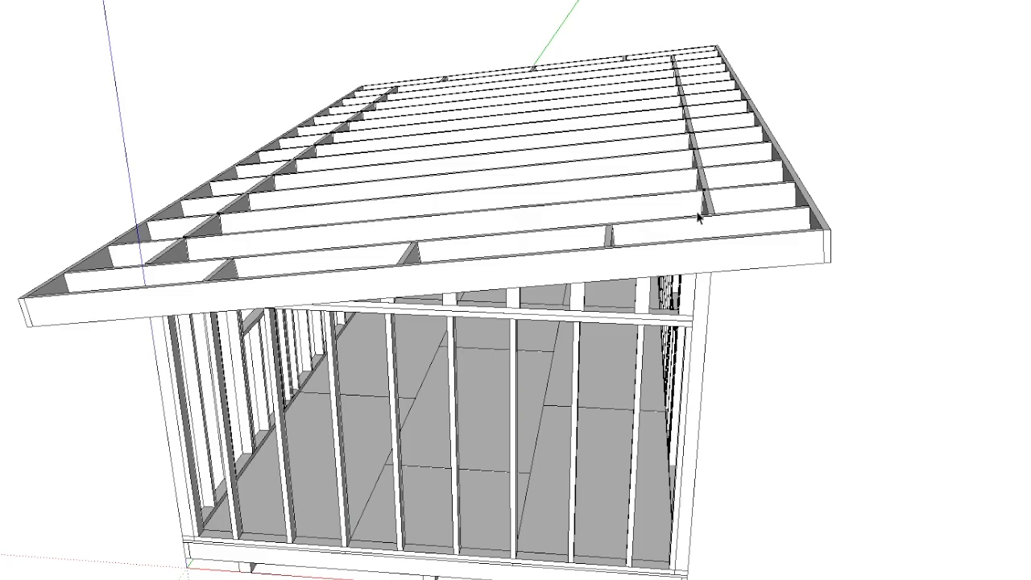
- Inspect the roof overhang framing by selecting a block between rafters, the outermost end rafter, the rafter beside it and the front fascia board
mouse_move(752, 204)
middle_down()
mouse_move(722, 322)
mouse_move(761, 306)
mouse_move(867, 295)
middle_up()
click(793, 270)
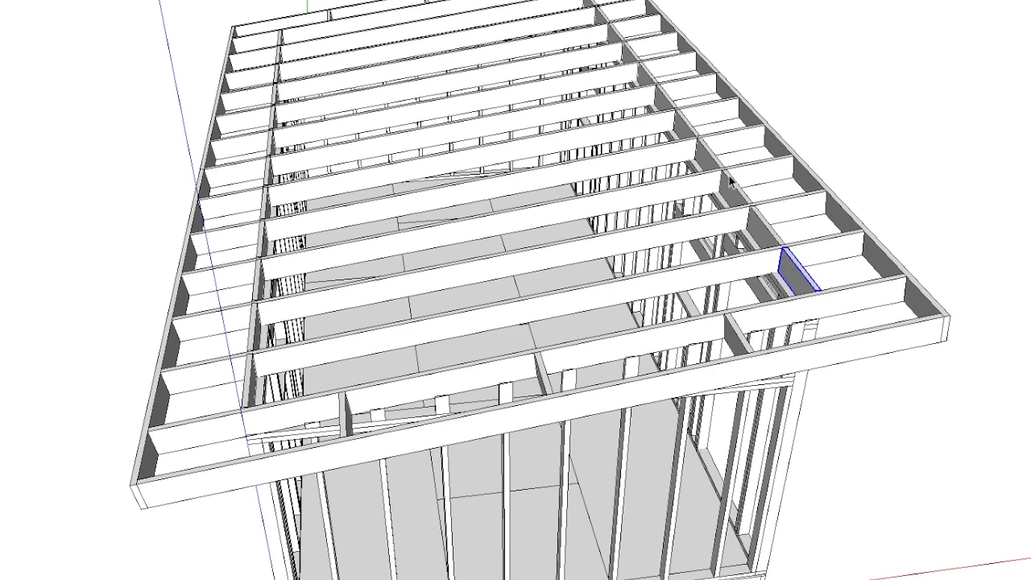
click(783, 367)
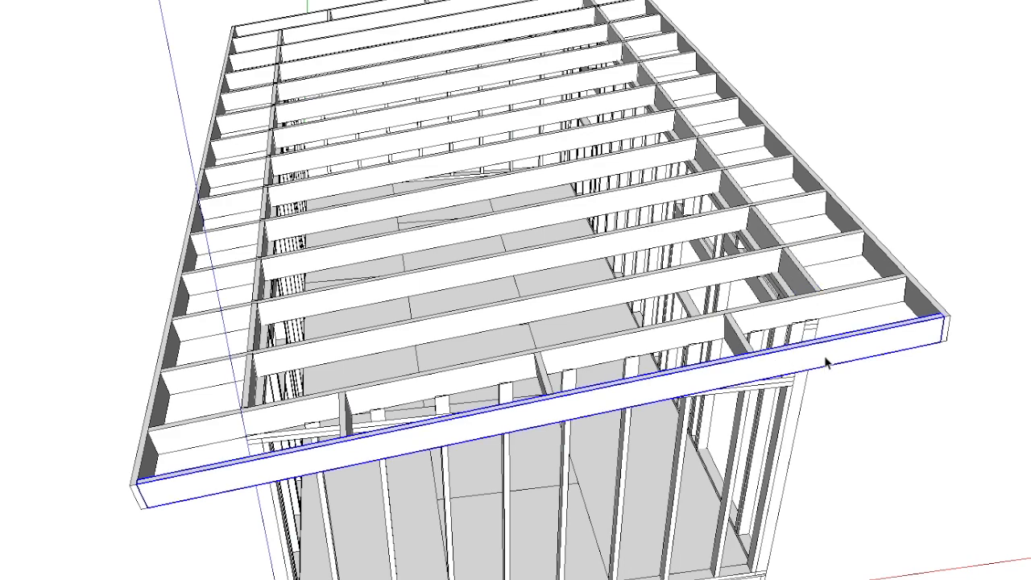
middle_drag(826, 359, 908, 349)
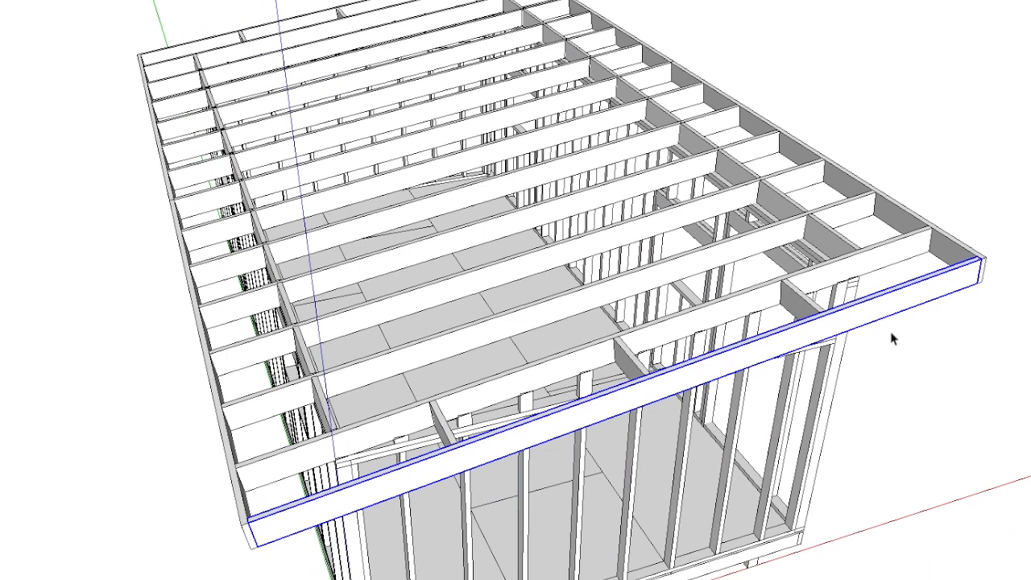
click(878, 263)
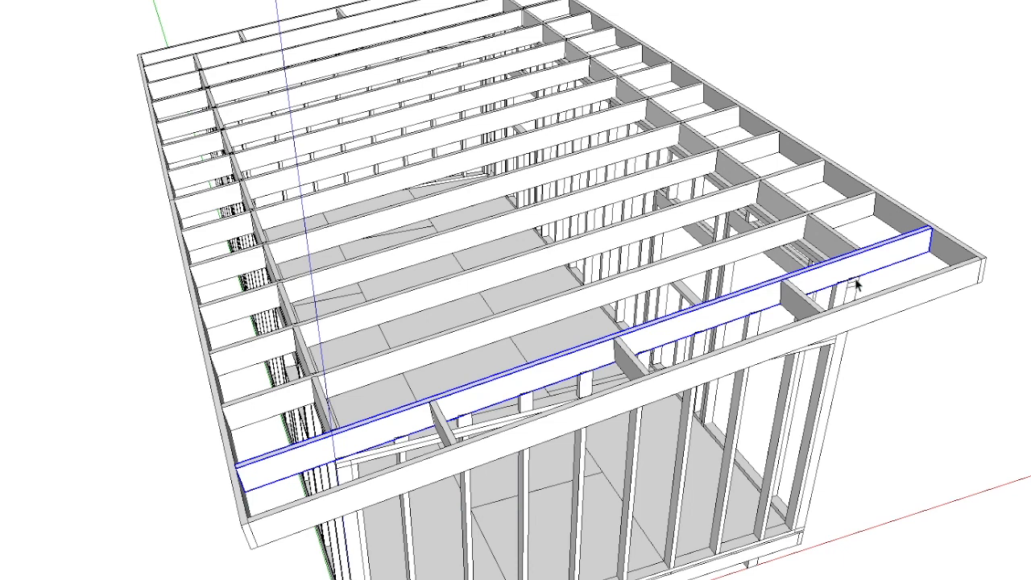
click(874, 311)
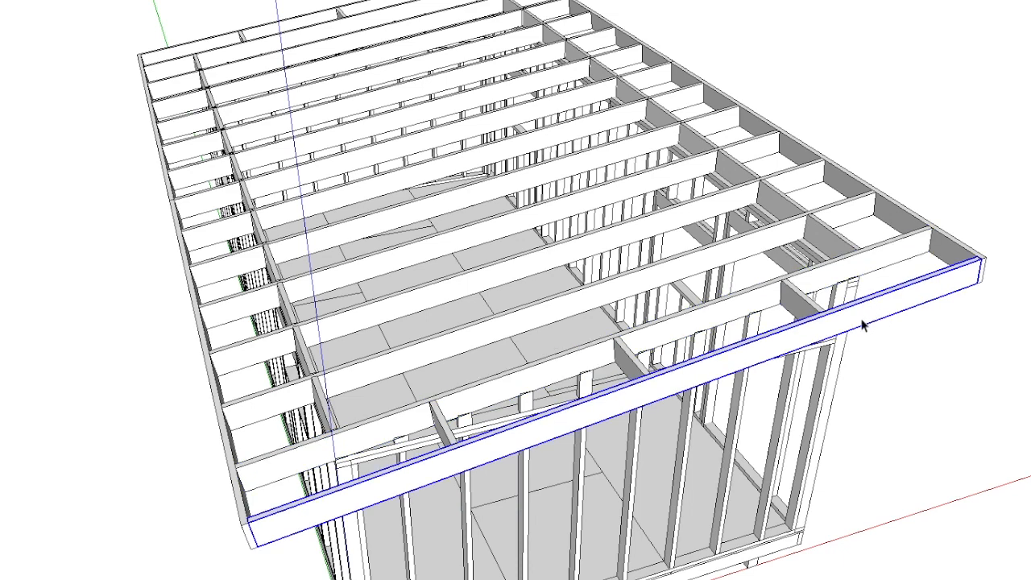
click(940, 244)
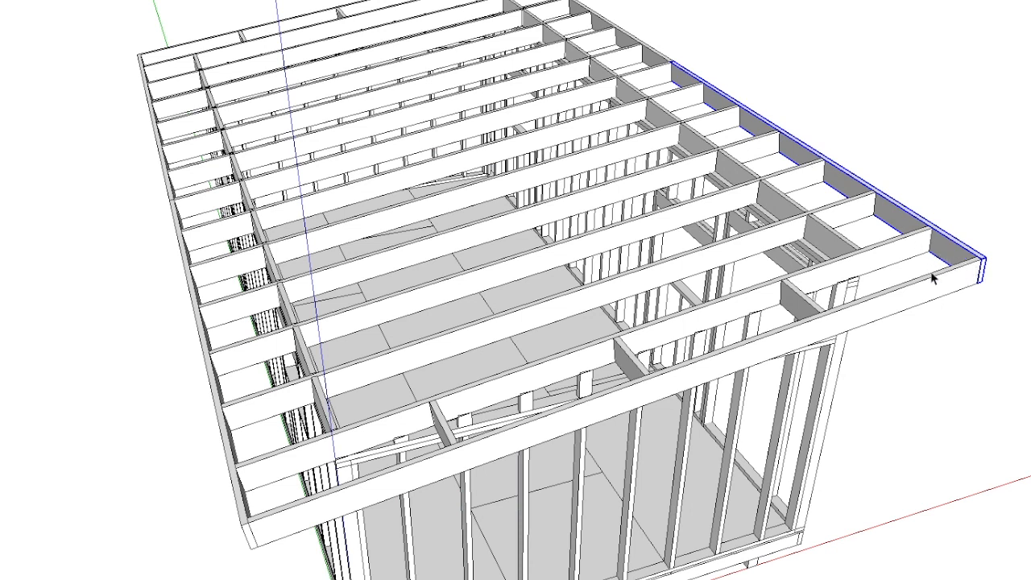
- Select each of the short blocks bridging the two outer end rafters, finishing with the outermost rafter
click(795, 311)
click(644, 369)
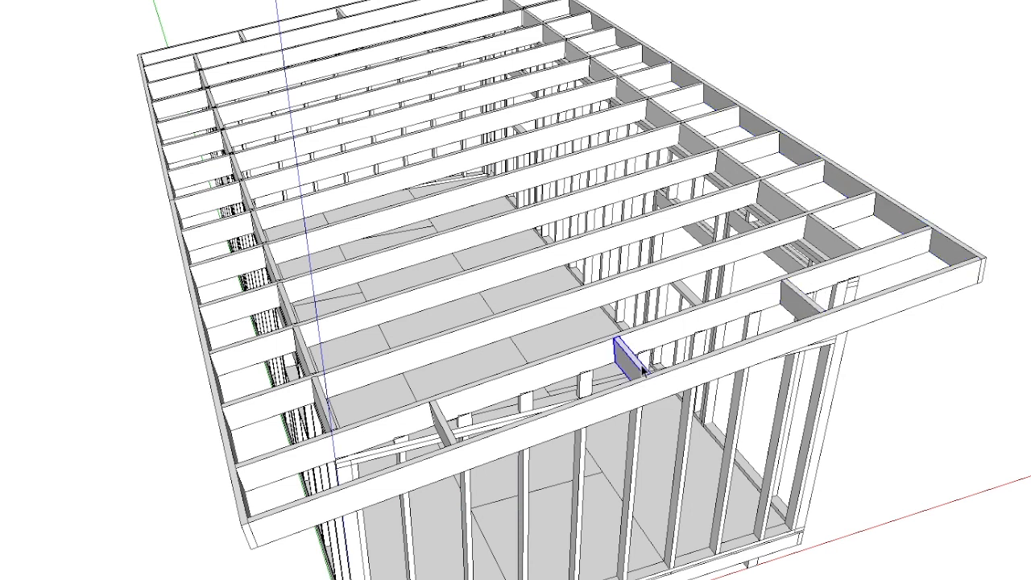
click(445, 433)
click(501, 453)
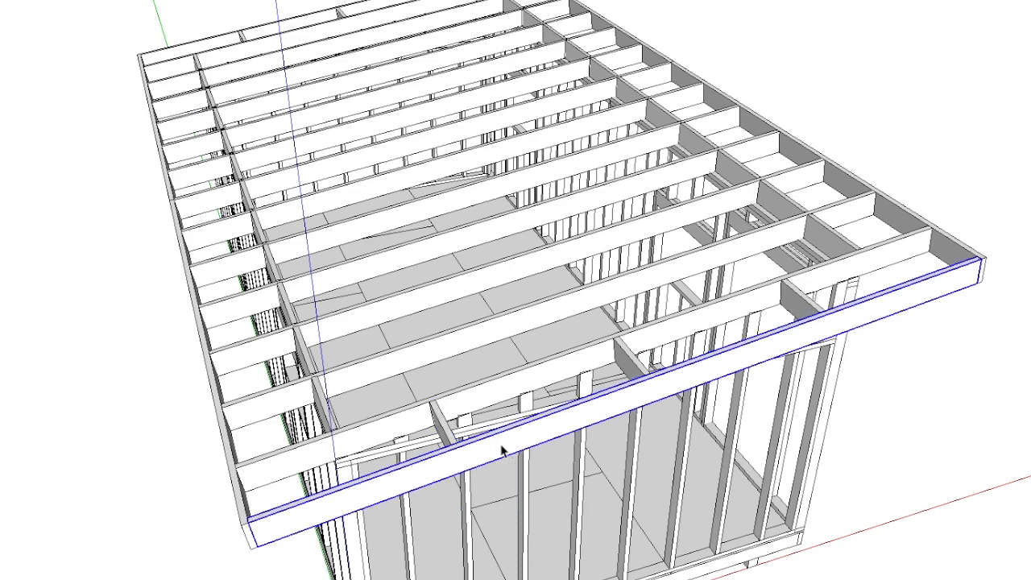
- Select the first rafter inside the end overhang's doubled framing and examine how it spans the shed from several sides
middle_drag(638, 391, 720, 363)
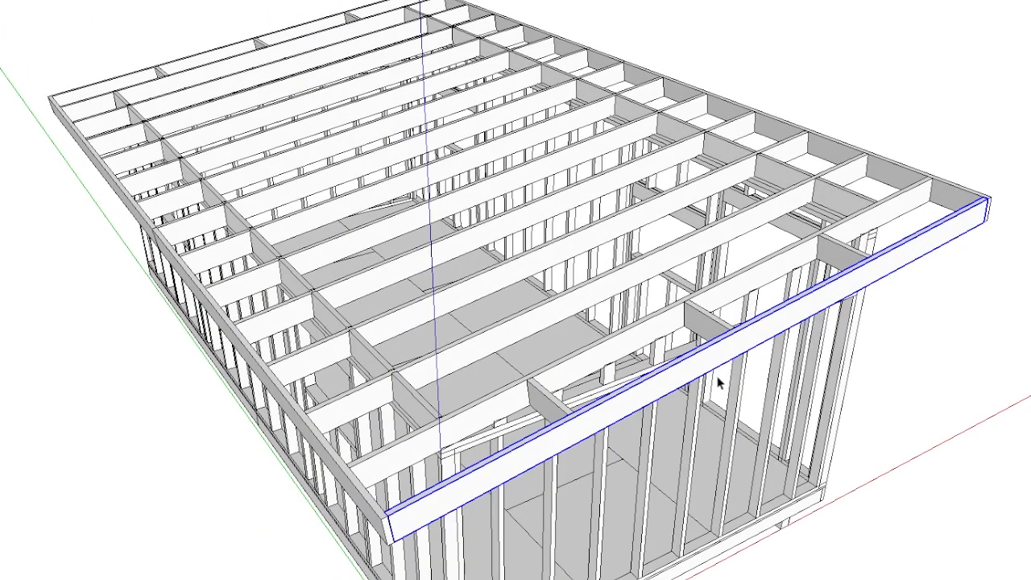
middle_drag(488, 294, 576, 309)
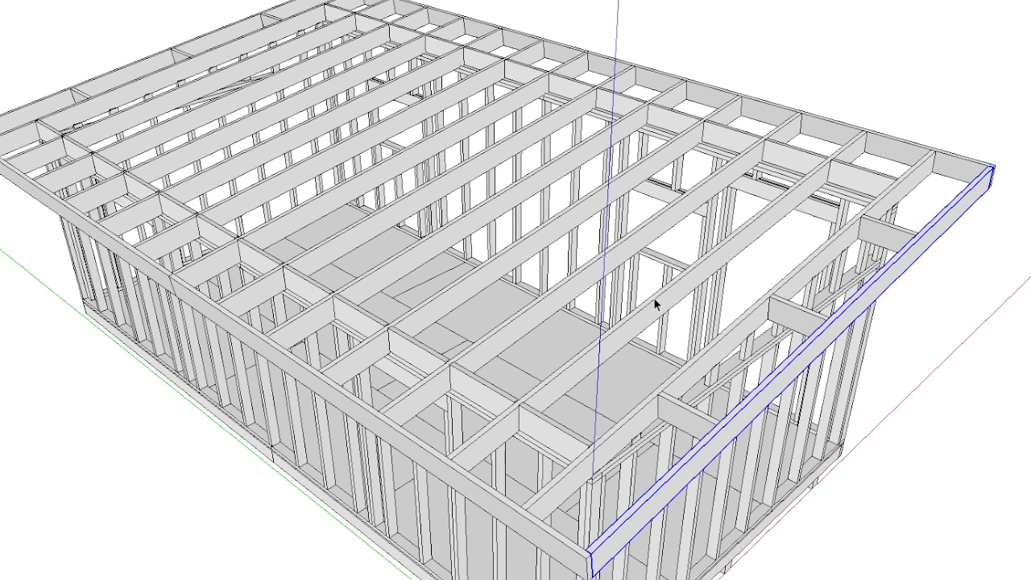
click(679, 298)
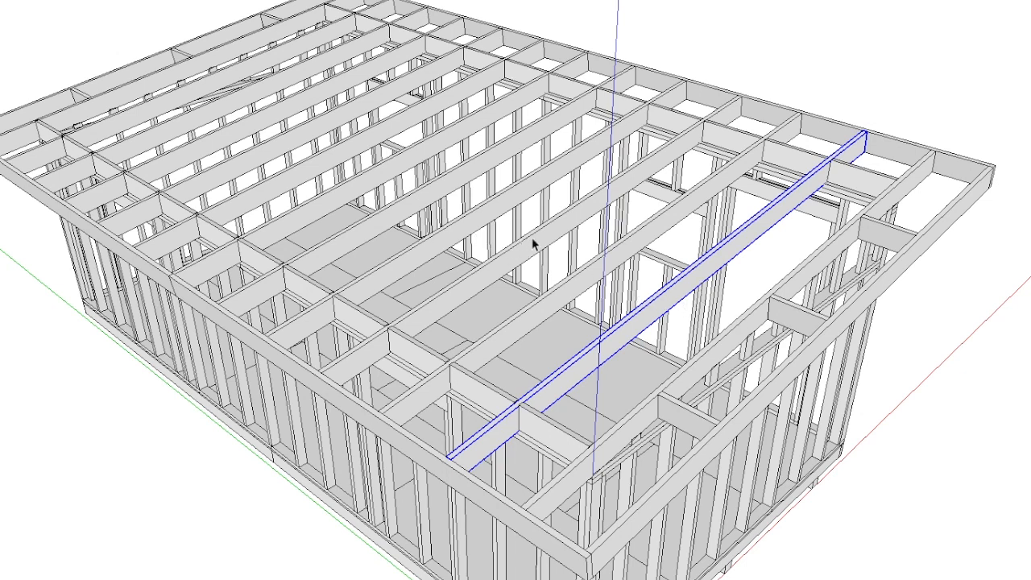
mouse_move(532, 244)
middle_down()
mouse_move(475, 241)
mouse_move(512, 228)
mouse_move(450, 260)
middle_up()
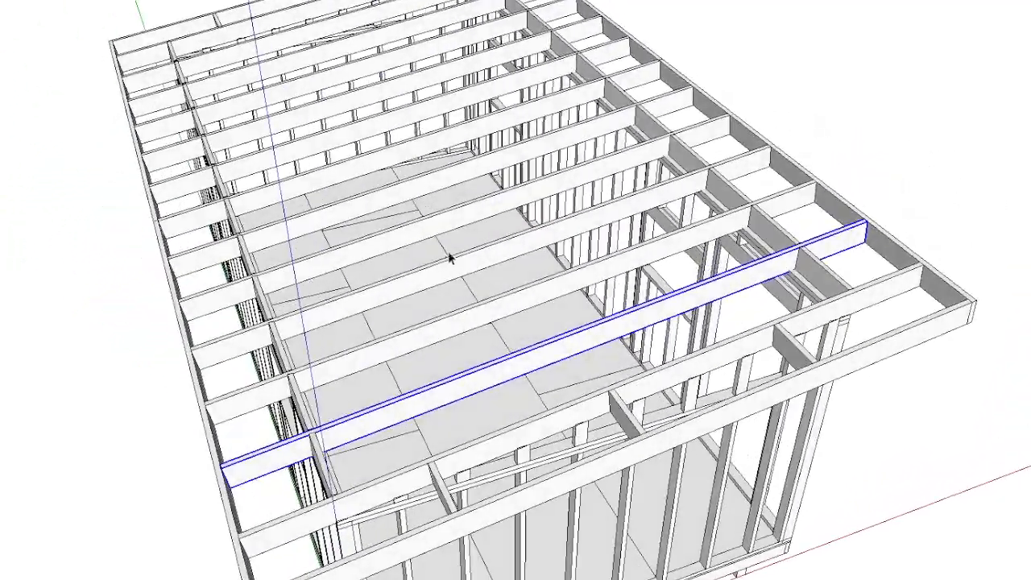
middle_drag(534, 233, 410, 228)
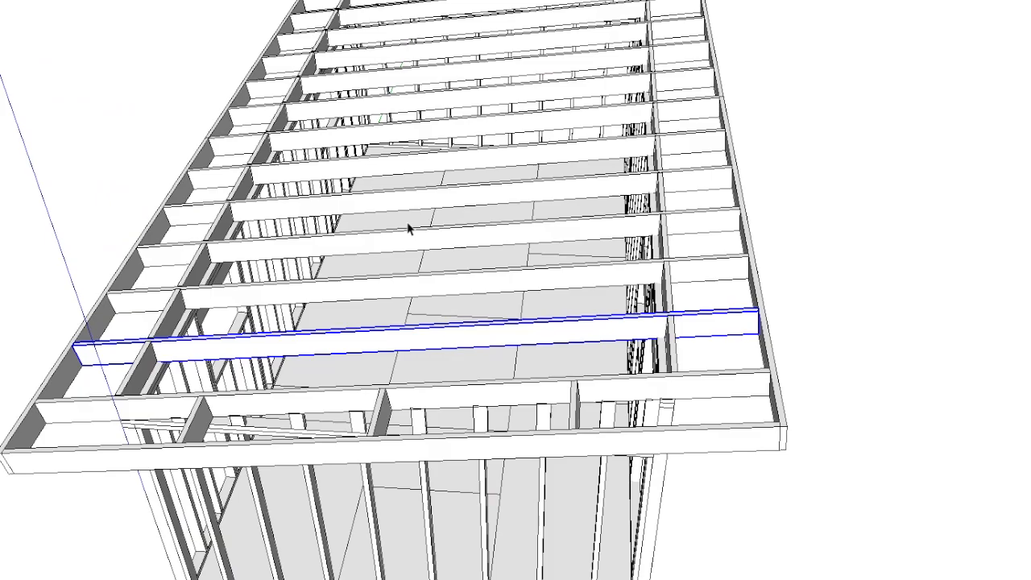
middle_drag(614, 301, 858, 263)
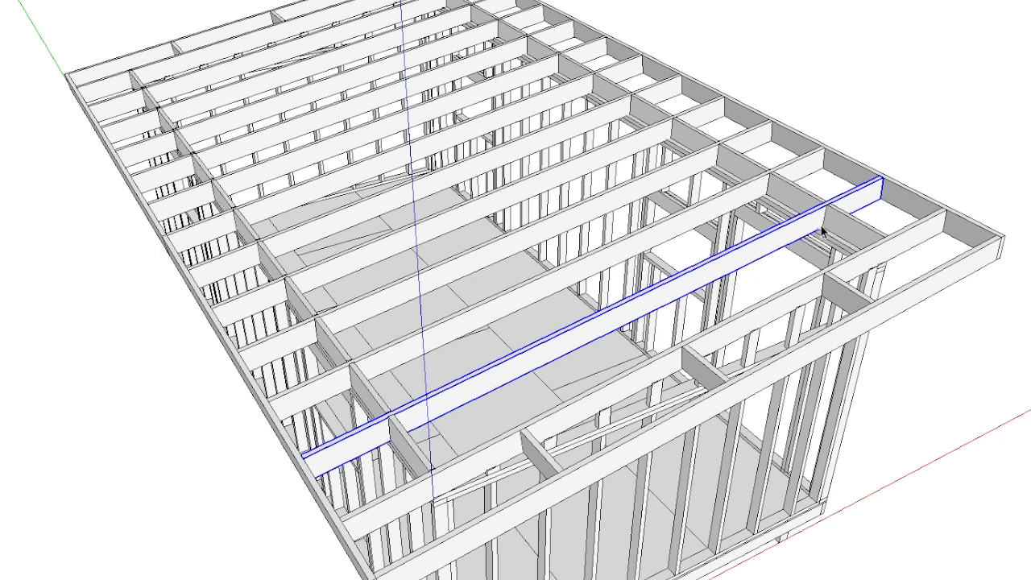
- Inspect the staggered roof sheathing layout, selecting the full panel in the second row from the front edge
middle_drag(825, 234, 453, 198)
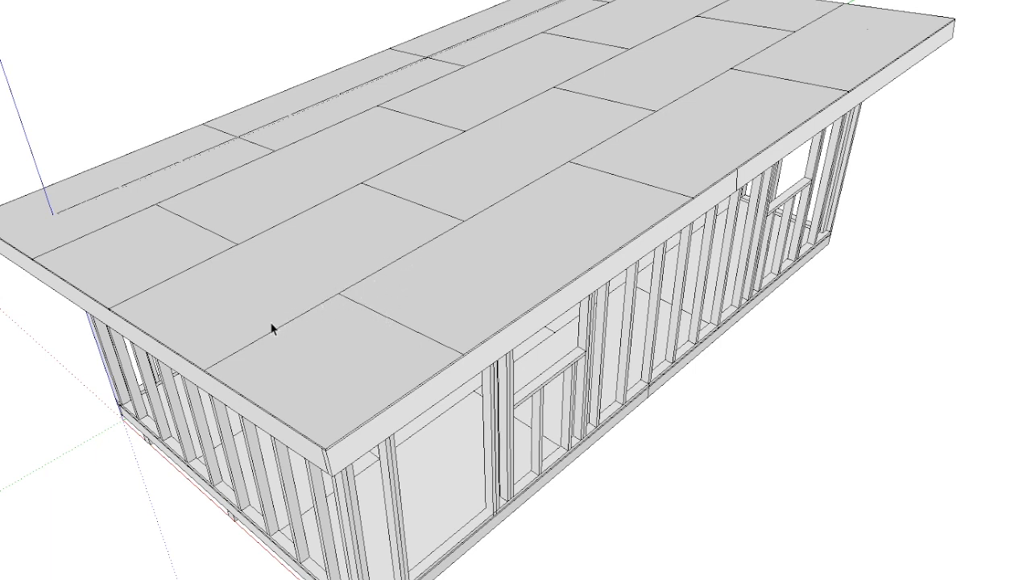
click(368, 278)
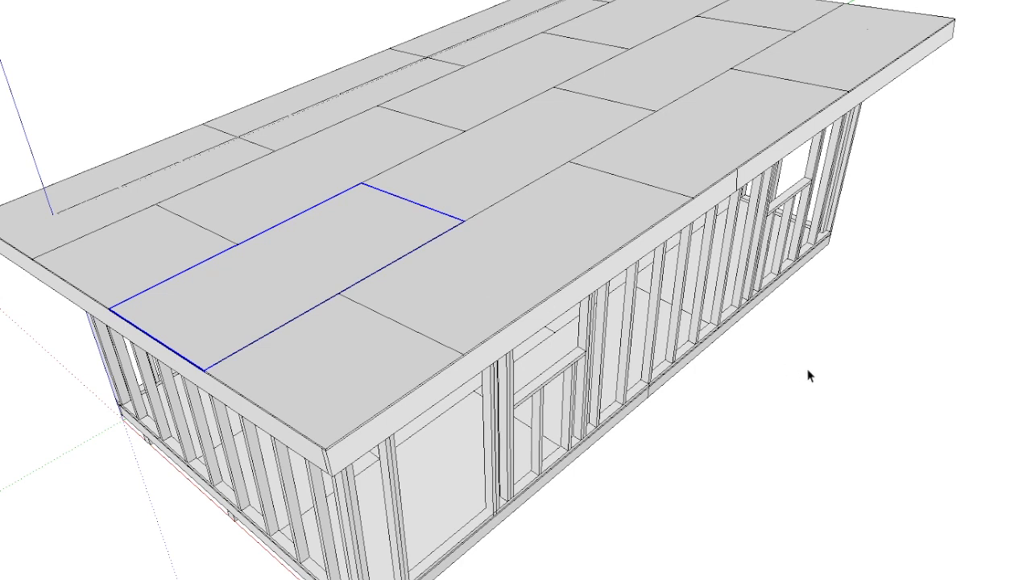
middle_drag(715, 239, 669, 233)
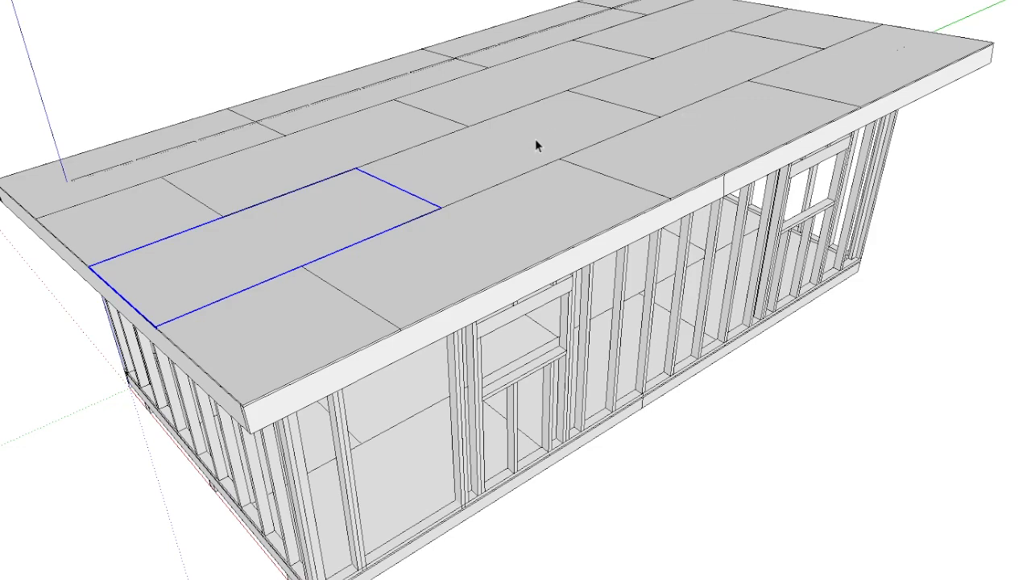
middle_drag(602, 155, 536, 133)
middle_drag(612, 188, 551, 142)
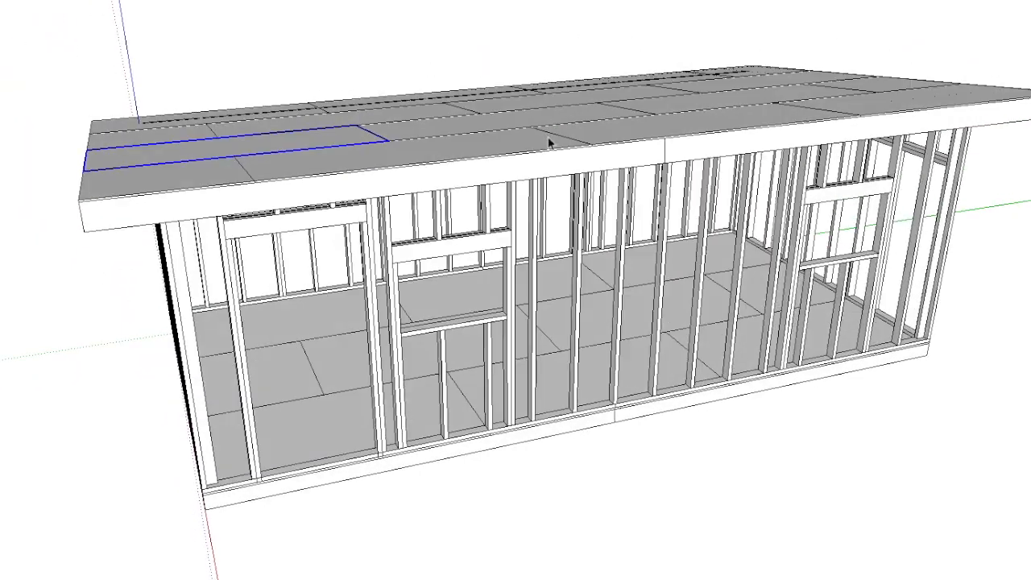
- Select the short studs between the end wall's top plate and the sloped roof one by one
middle_drag(626, 191, 602, 185)
middle_drag(412, 176, 502, 202)
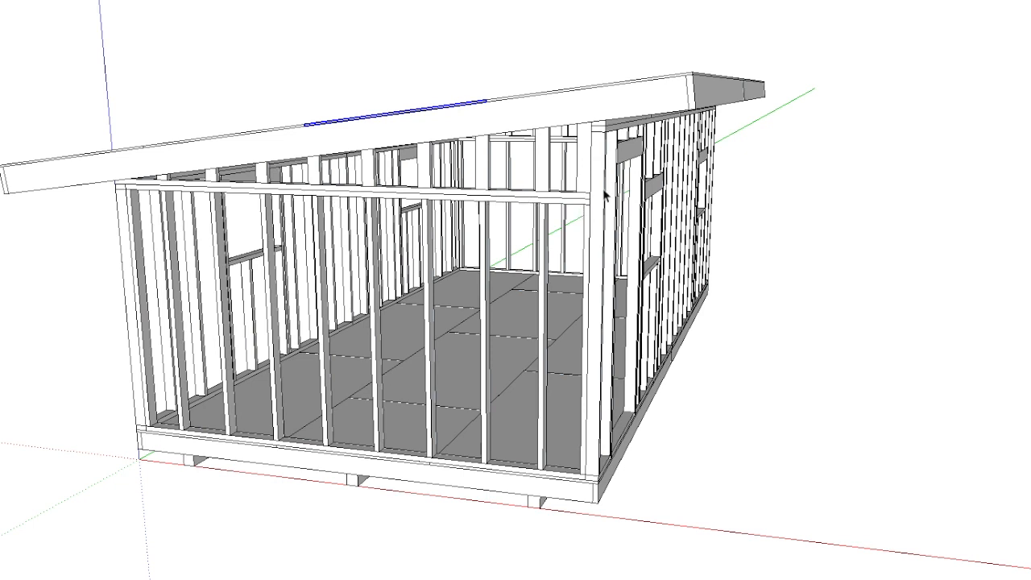
click(580, 179)
click(545, 179)
click(487, 181)
click(436, 182)
middle_drag(480, 183, 494, 153)
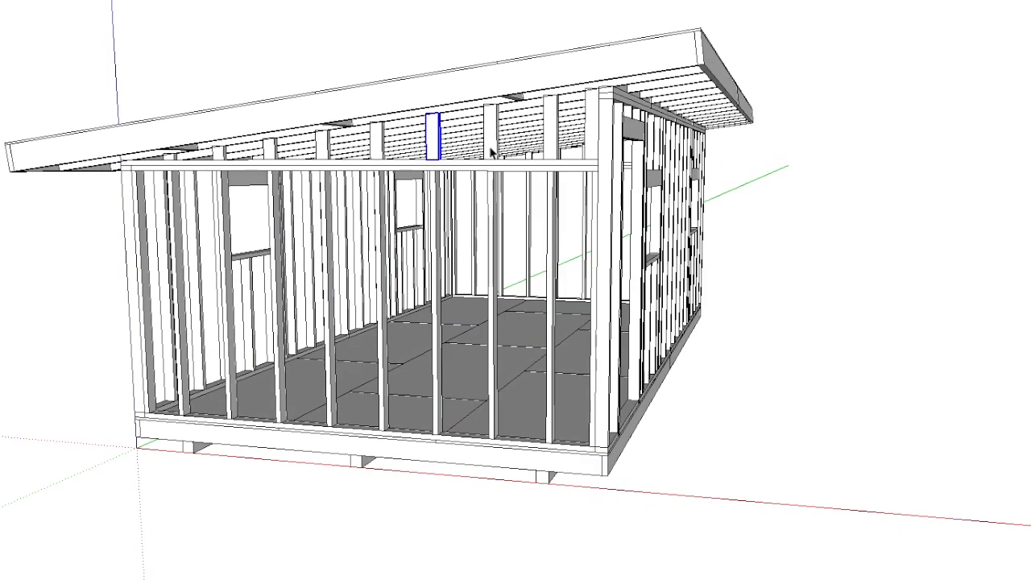
click(493, 147)
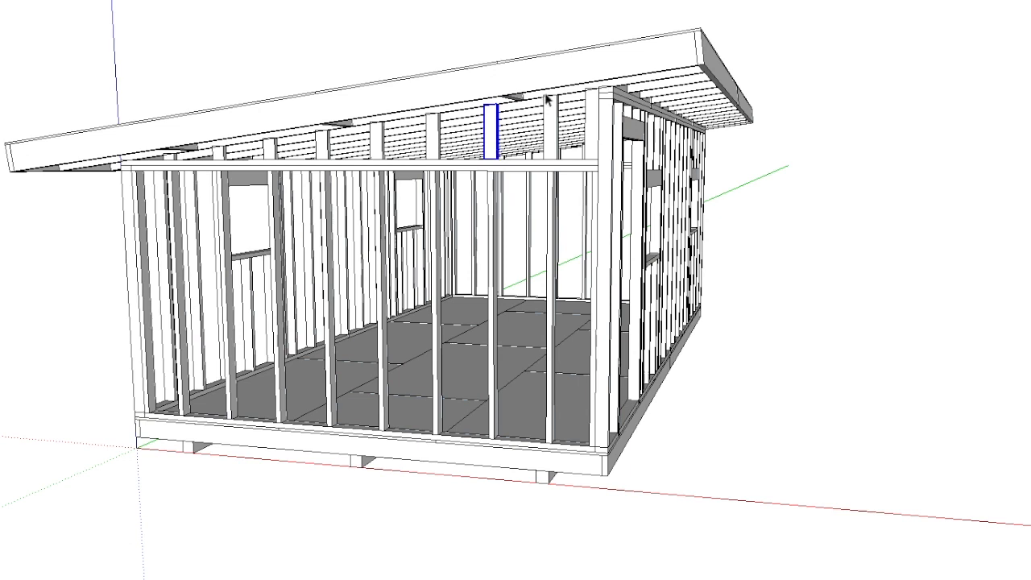
- Inspect the end rafter above the end wall and select the short stud next to the tall front corner
click(483, 106)
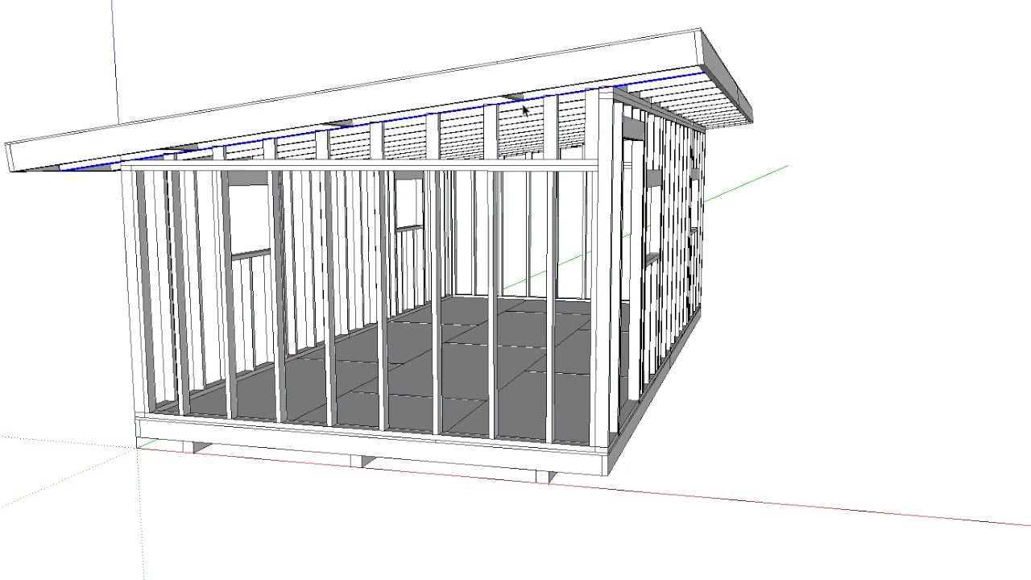
click(552, 117)
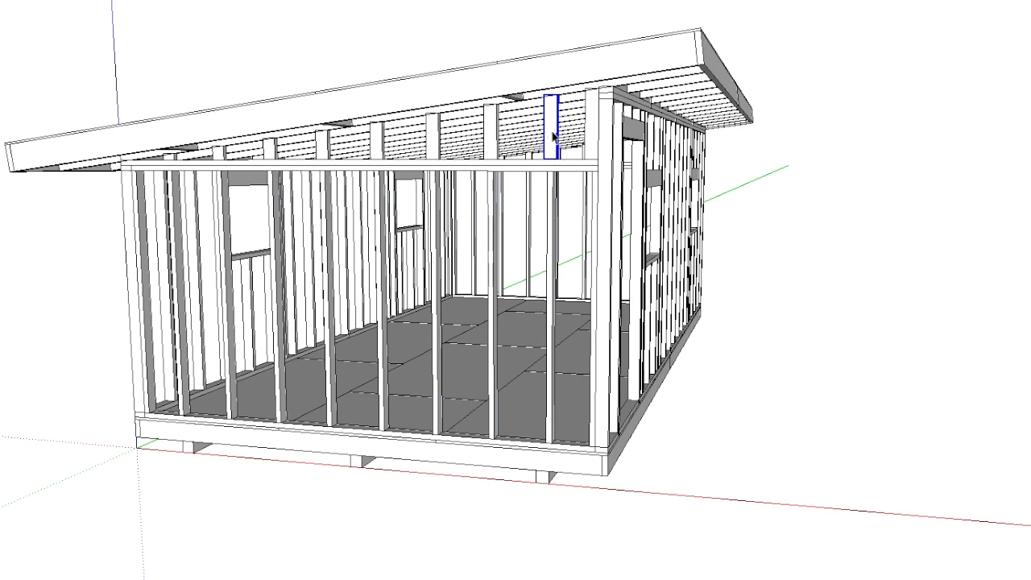
middle_drag(553, 135, 552, 140)
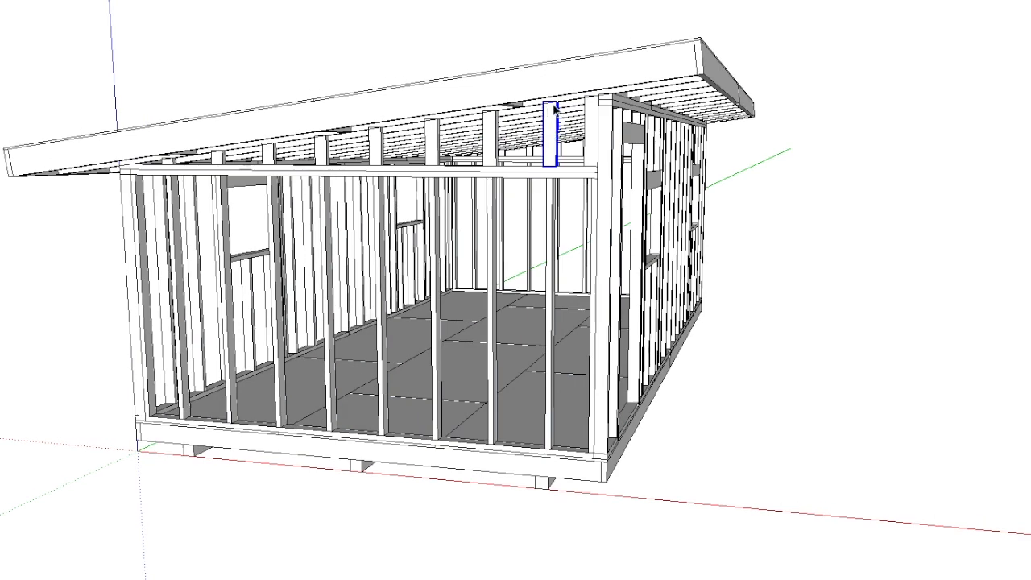
middle_drag(559, 162, 555, 235)
middle_drag(657, 209, 573, 187)
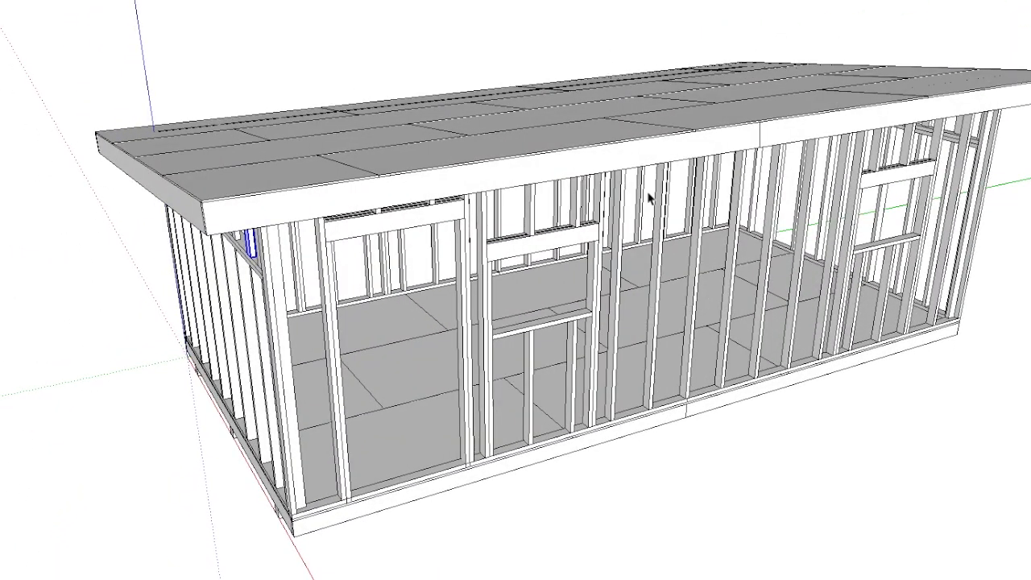
- Examine the complete shed frame from the front corner, covering the door and window openings, floor panels and sheathed roof
middle_drag(651, 199, 558, 231)
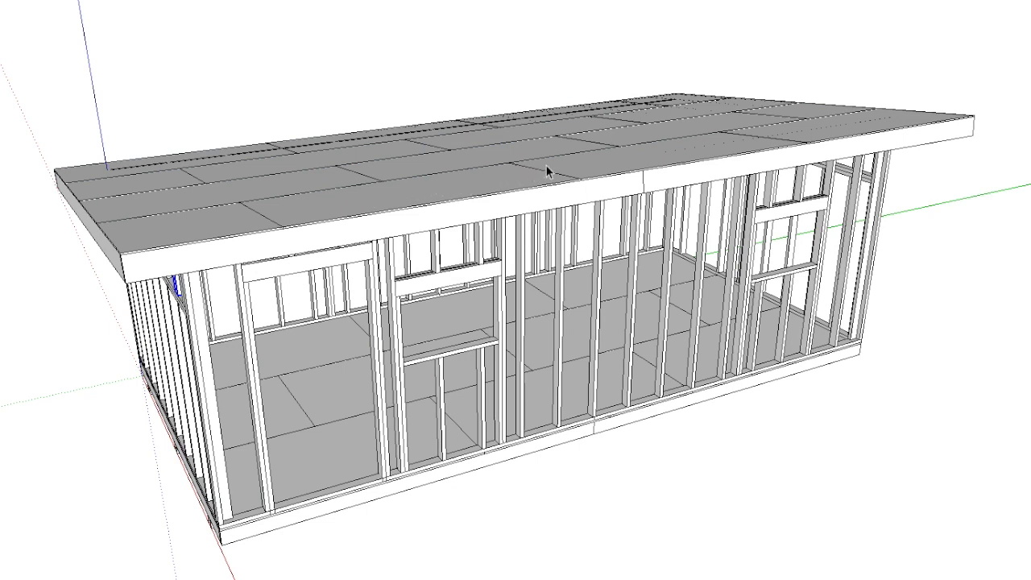
middle_drag(547, 172, 495, 140)
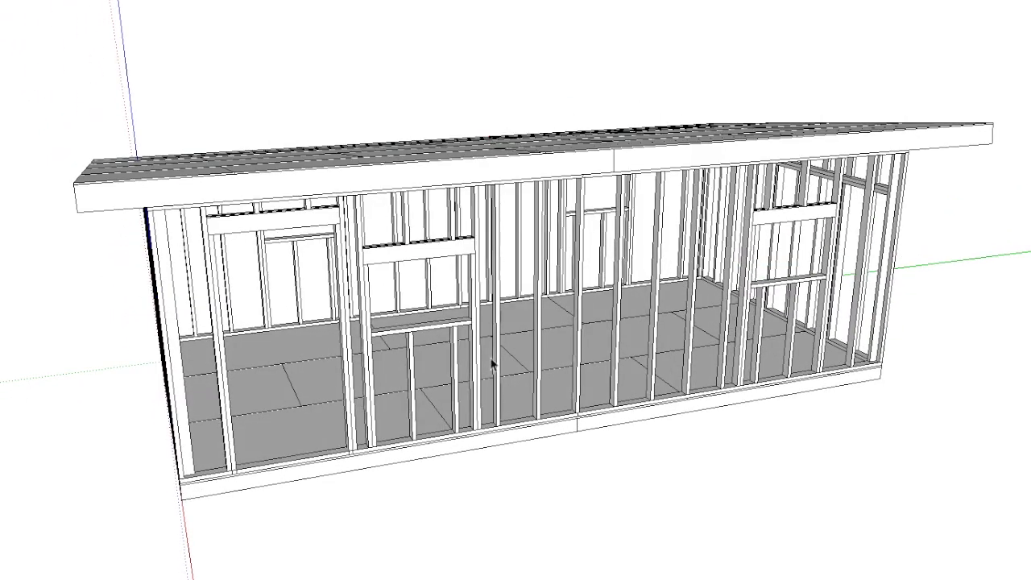
middle_drag(491, 364, 554, 316)
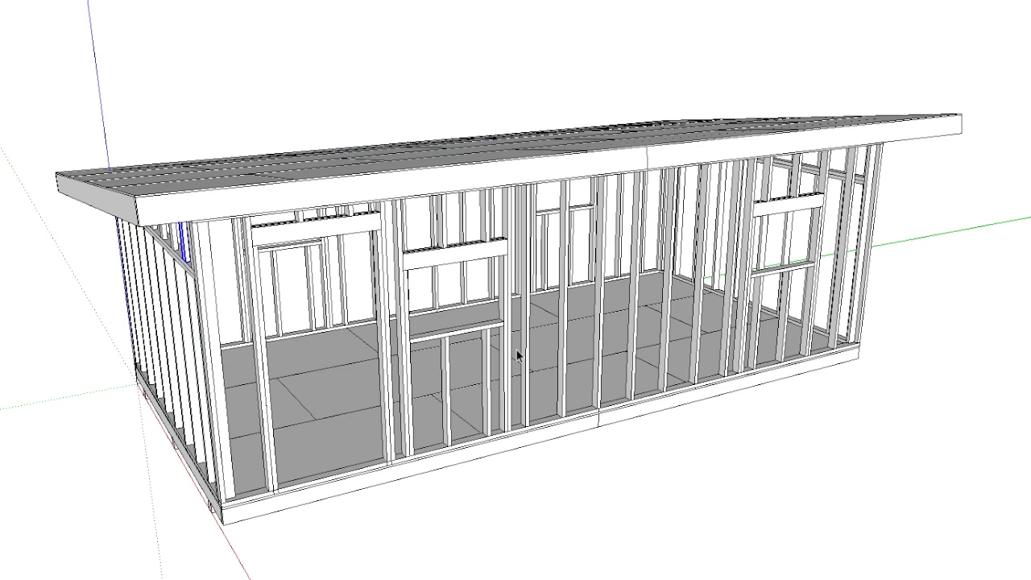
middle_drag(516, 349, 510, 373)
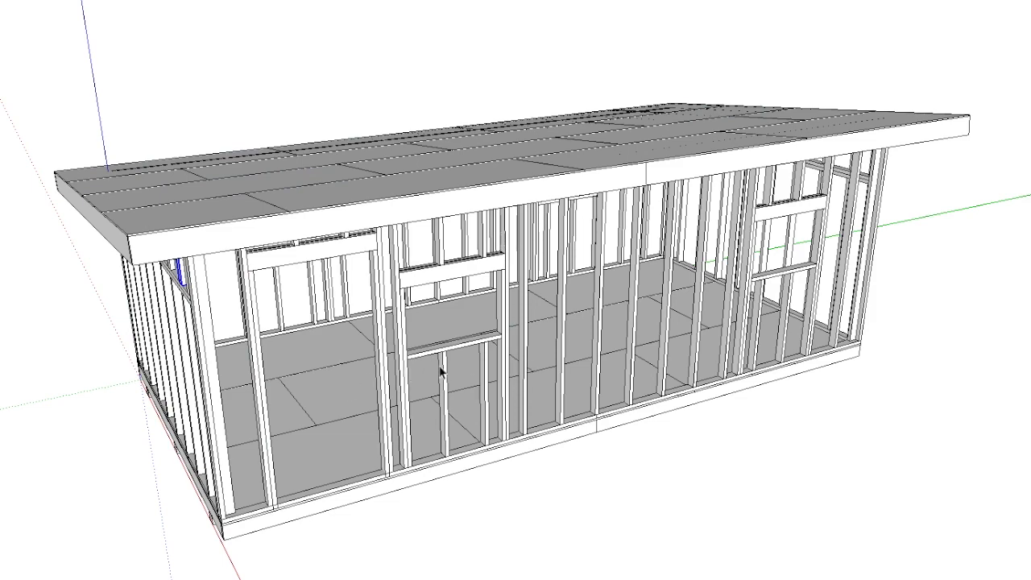
middle_drag(490, 375, 548, 298)
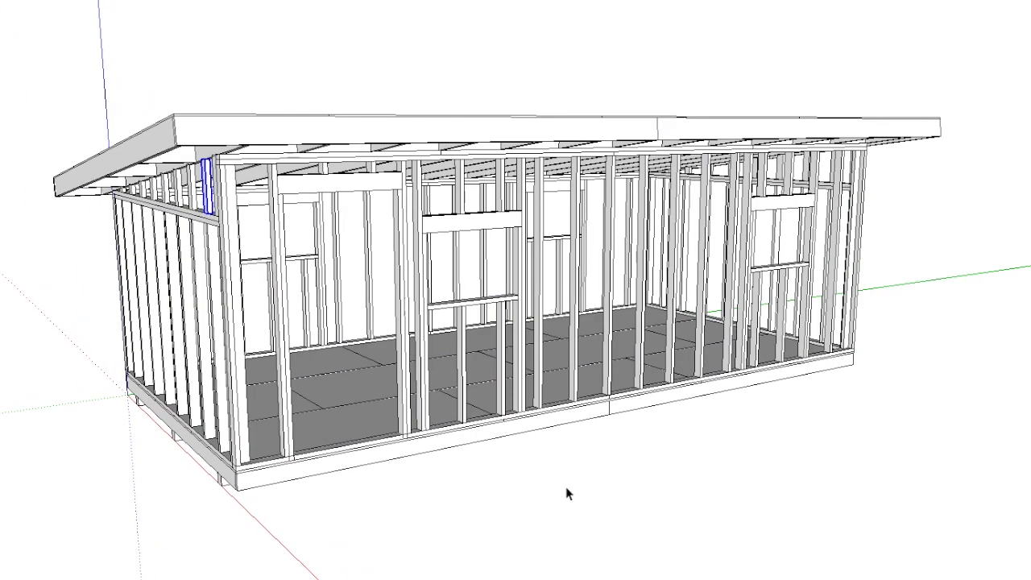
middle_drag(529, 478, 527, 520)
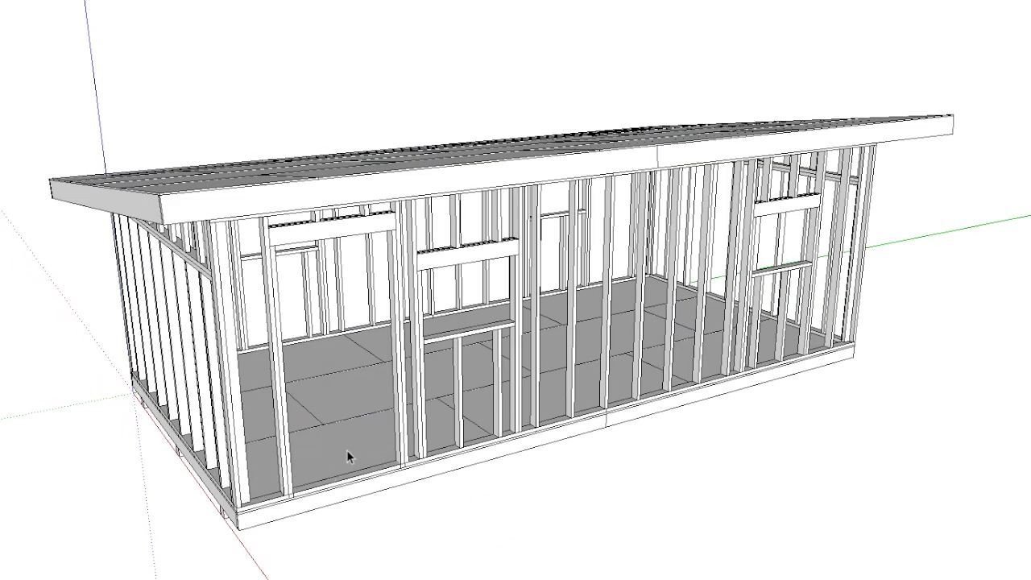
middle_drag(351, 443, 349, 451)
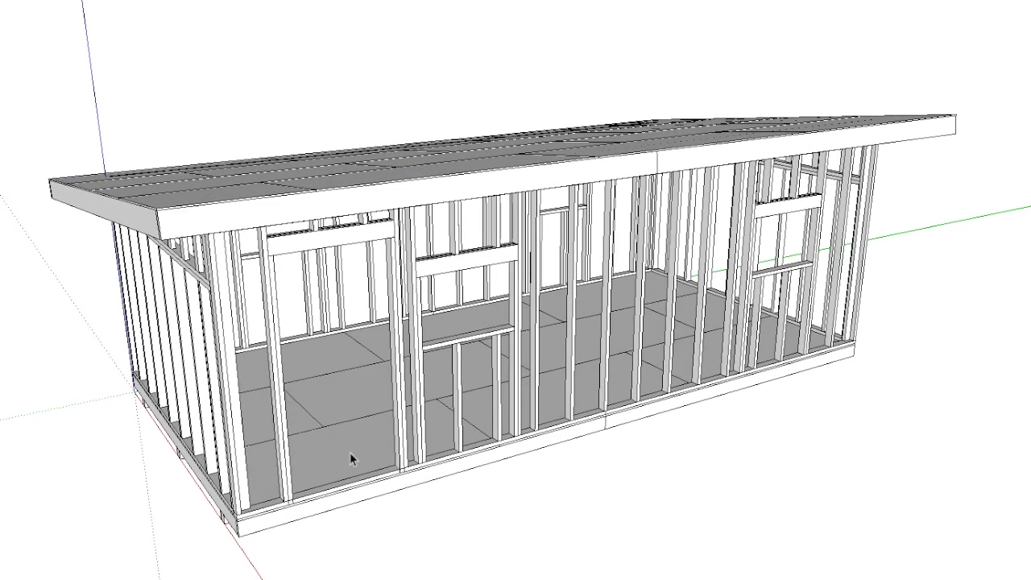
- Inspect the panels covering the shed's outside walls and the corner where two panelled walls meet
middle_drag(513, 543, 478, 516)
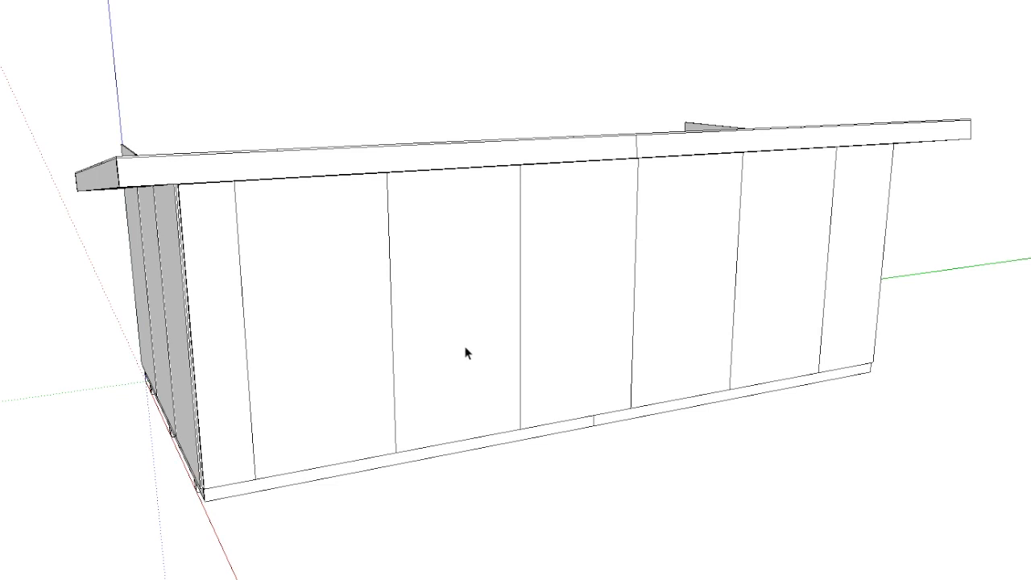
middle_drag(464, 372, 513, 357)
scroll(743, 418, up, 4)
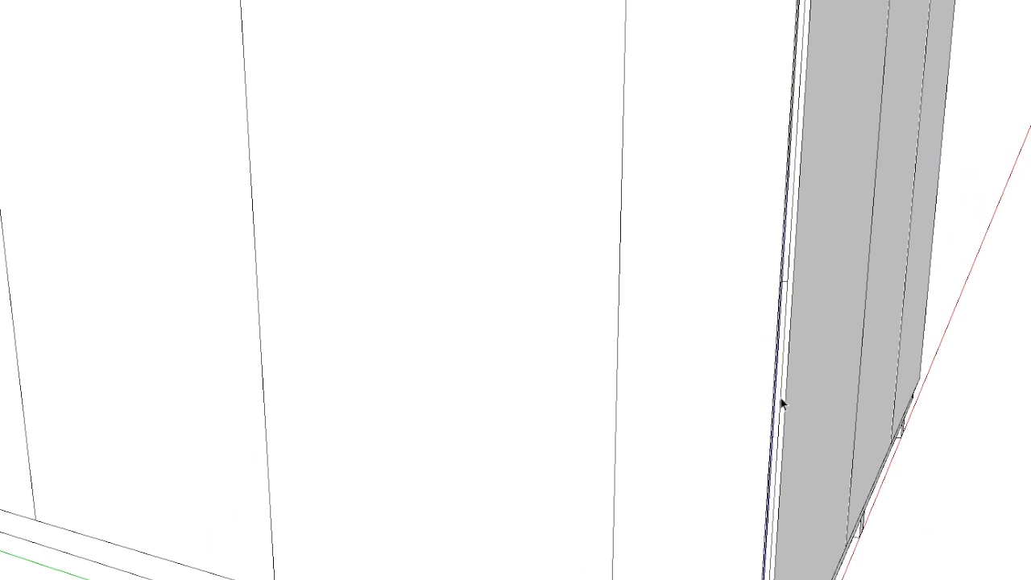
middle_drag(781, 404, 658, 377)
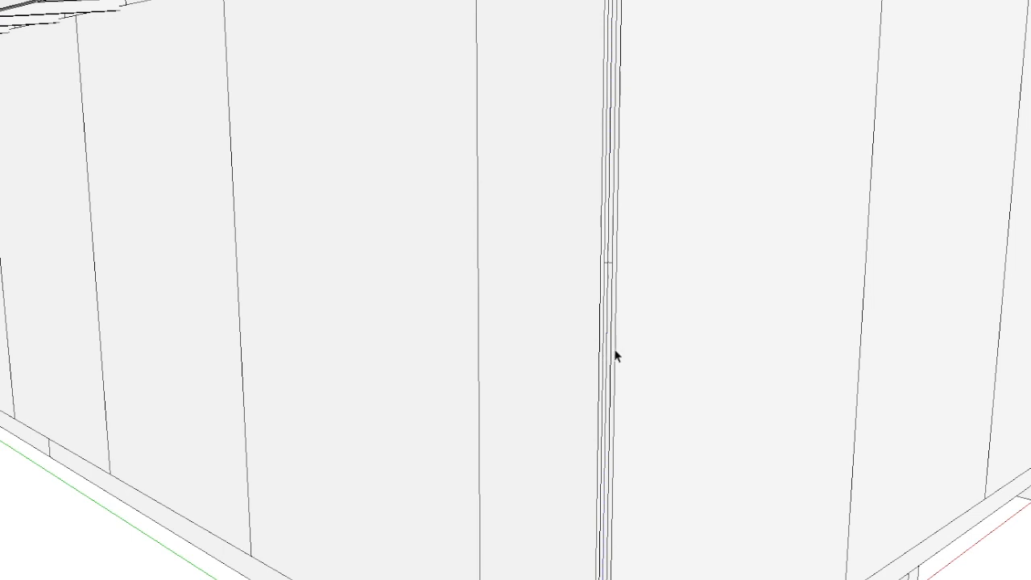
- Examine the overlap of the panel edges at the wall corner, and the panel layout along the shed's long front wall
middle_drag(607, 357, 740, 376)
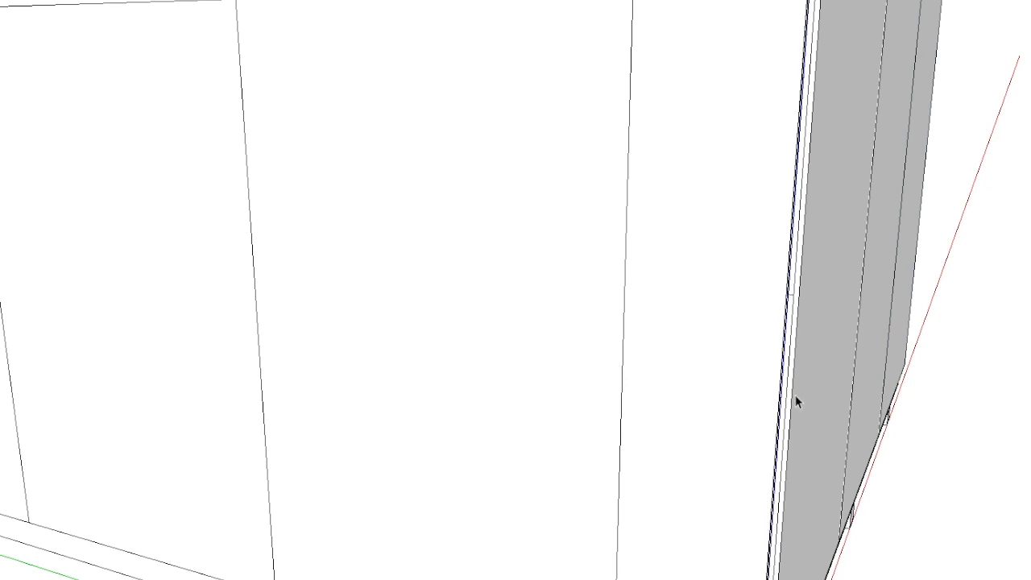
middle_drag(799, 392, 712, 358)
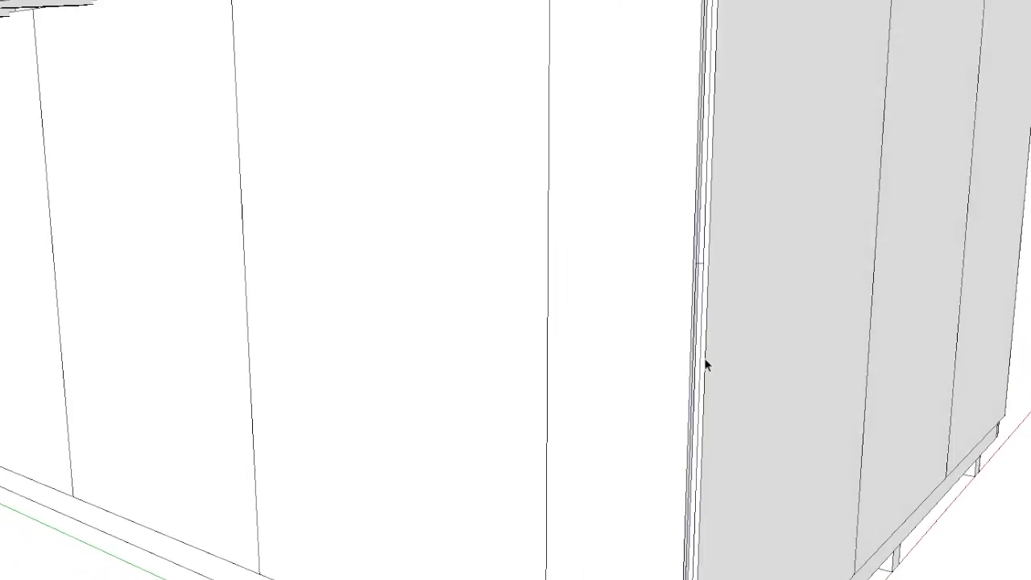
mouse_move(704, 362)
middle_down()
mouse_move(603, 341)
mouse_move(730, 393)
mouse_move(782, 392)
middle_up()
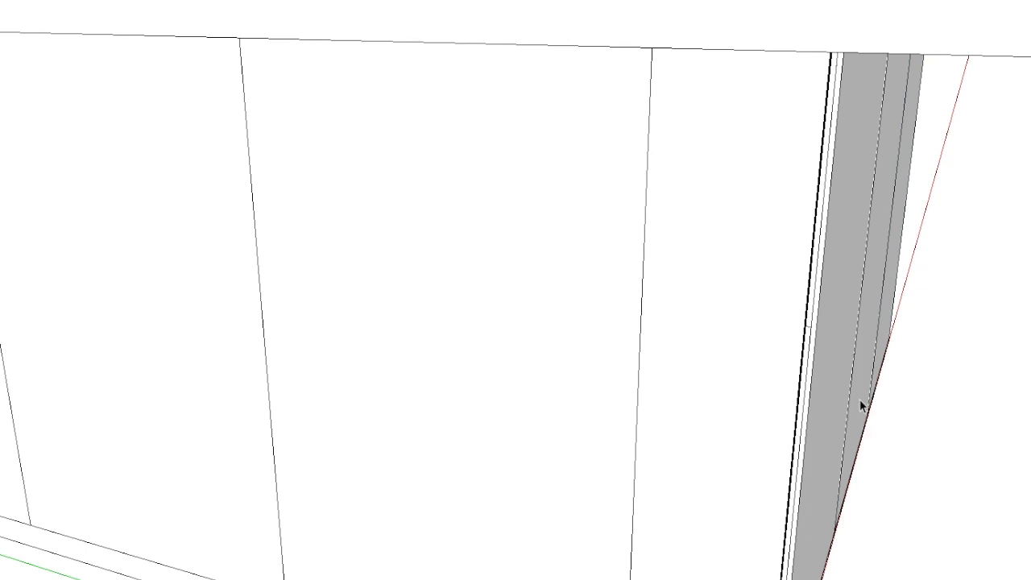
scroll(860, 406, down, 5)
mouse_move(860, 407)
middle_down()
mouse_move(778, 410)
mouse_move(760, 363)
mouse_move(648, 391)
mouse_move(807, 325)
mouse_move(697, 306)
middle_up()
scroll(702, 306, down, 2)
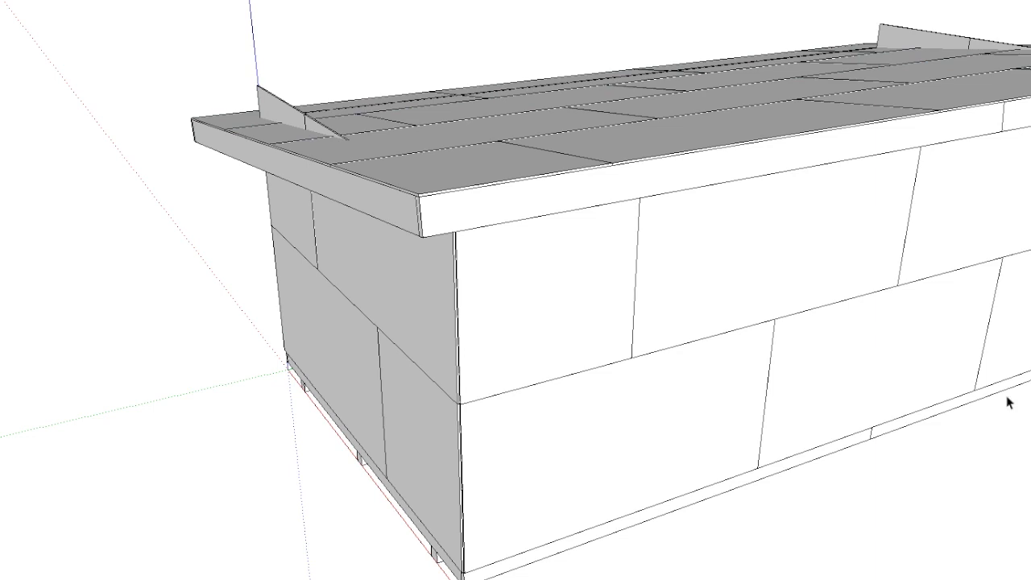
middle_drag(707, 324, 536, 315)
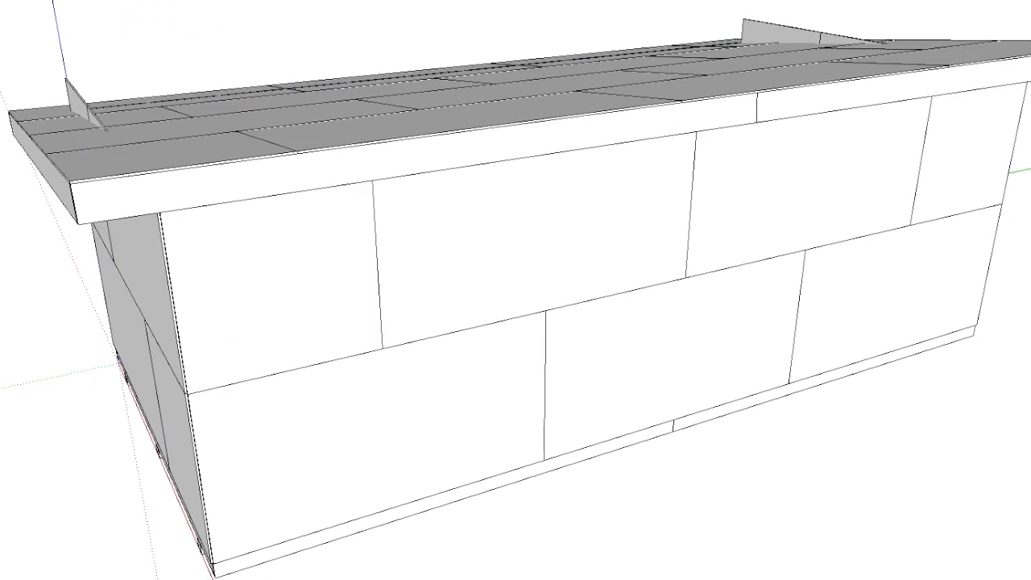
scroll(986, 388, down, 3)
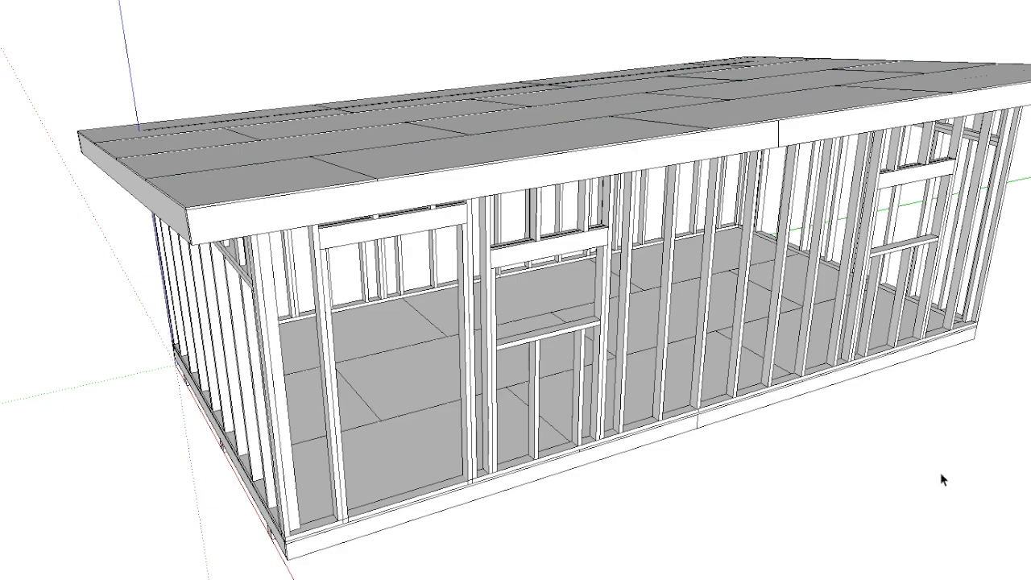
- Examine the open wall framing from above and from the front corner, including the roof sheathing, fascia, window and door openings and floor
scroll(623, 413, up, 5)
middle_drag(594, 359, 612, 437)
scroll(636, 459, up, 3)
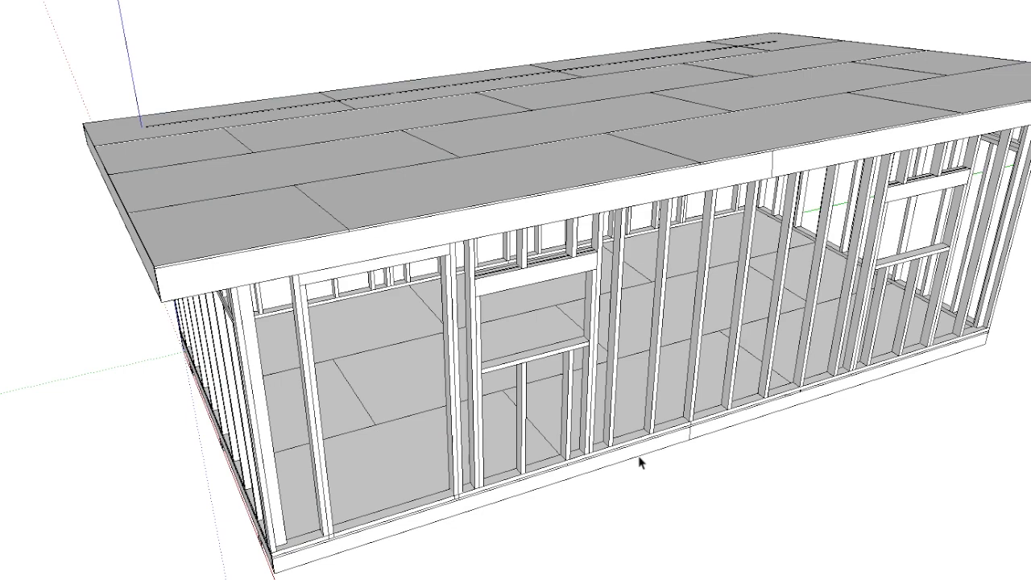
scroll(640, 462, down, 3)
middle_drag(647, 479, 600, 414)
scroll(674, 476, down, 3)
middle_drag(690, 490, 725, 502)
scroll(797, 510, up, 3)
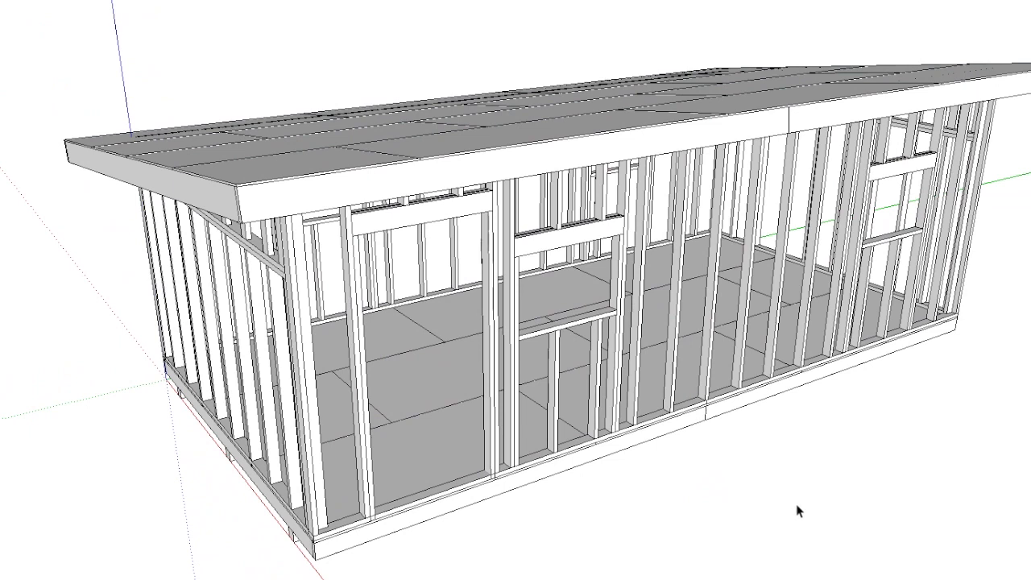